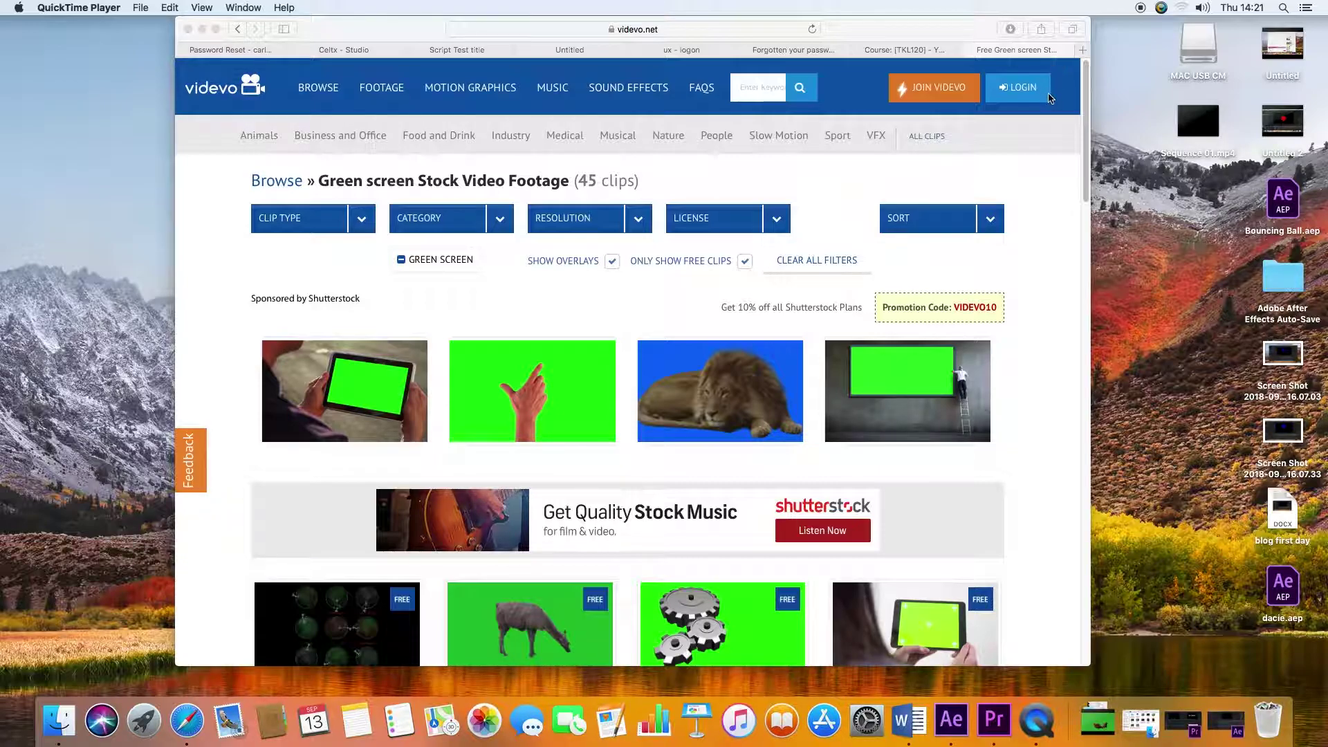
Step: Browse both pages of free green screen stock footage to find a clip to download
{"action": "left_click", "coordinate": [1083, 135]}
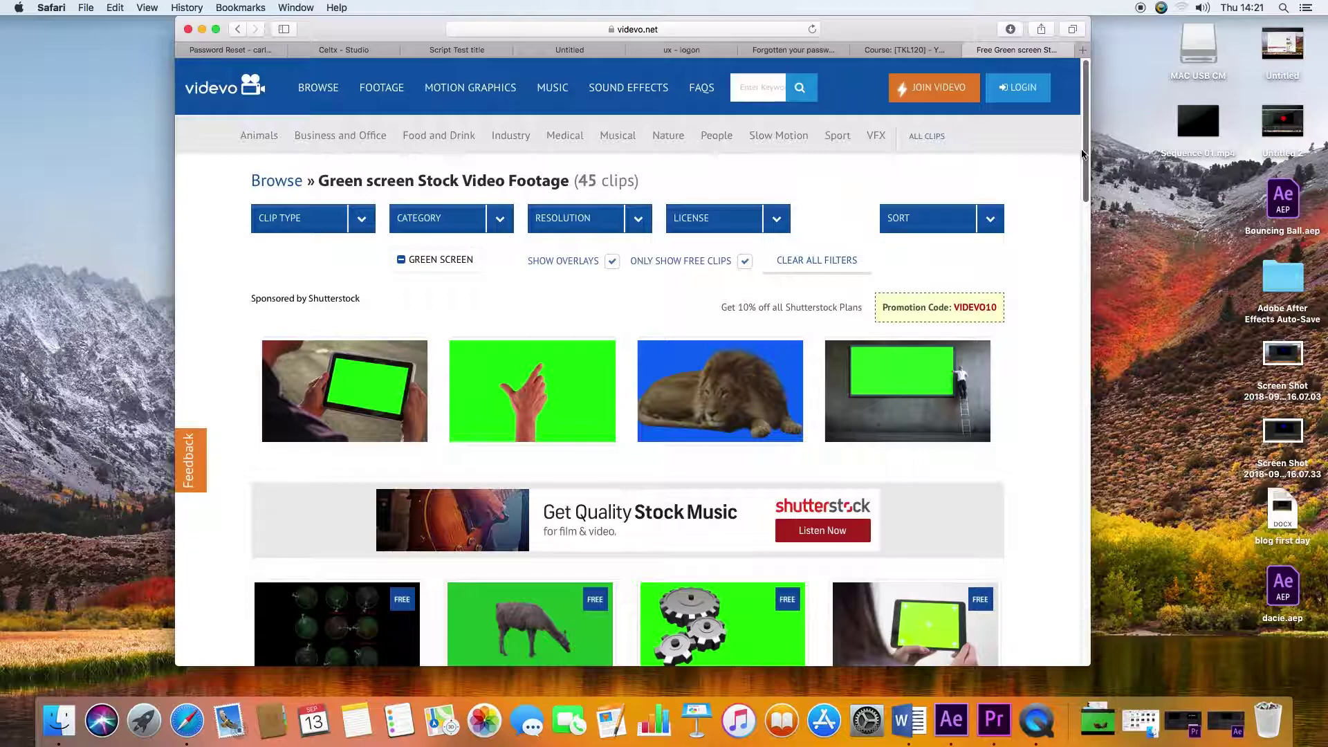
{"action": "left_click_drag", "start_coordinate": [1083, 152], "coordinate": [1085, 245]}
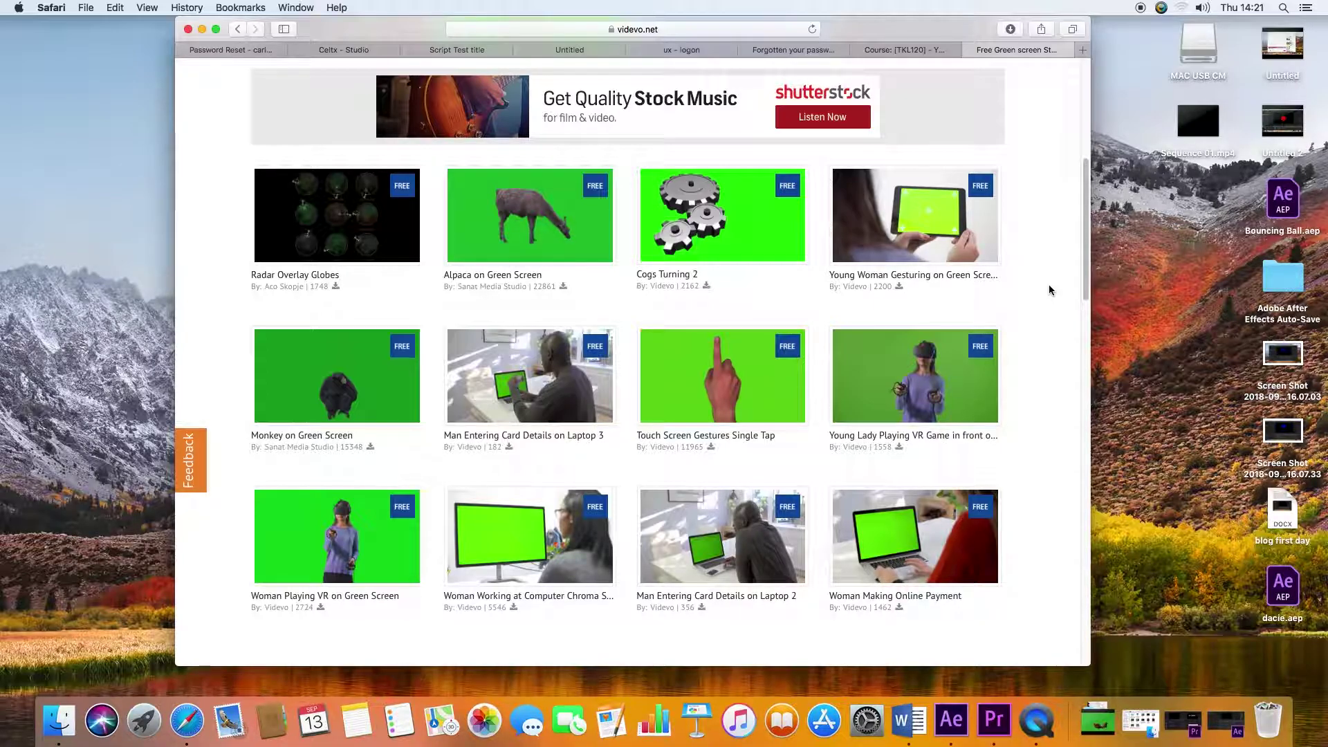
{"action": "left_click_drag", "start_coordinate": [1084, 256], "coordinate": [1082, 400]}
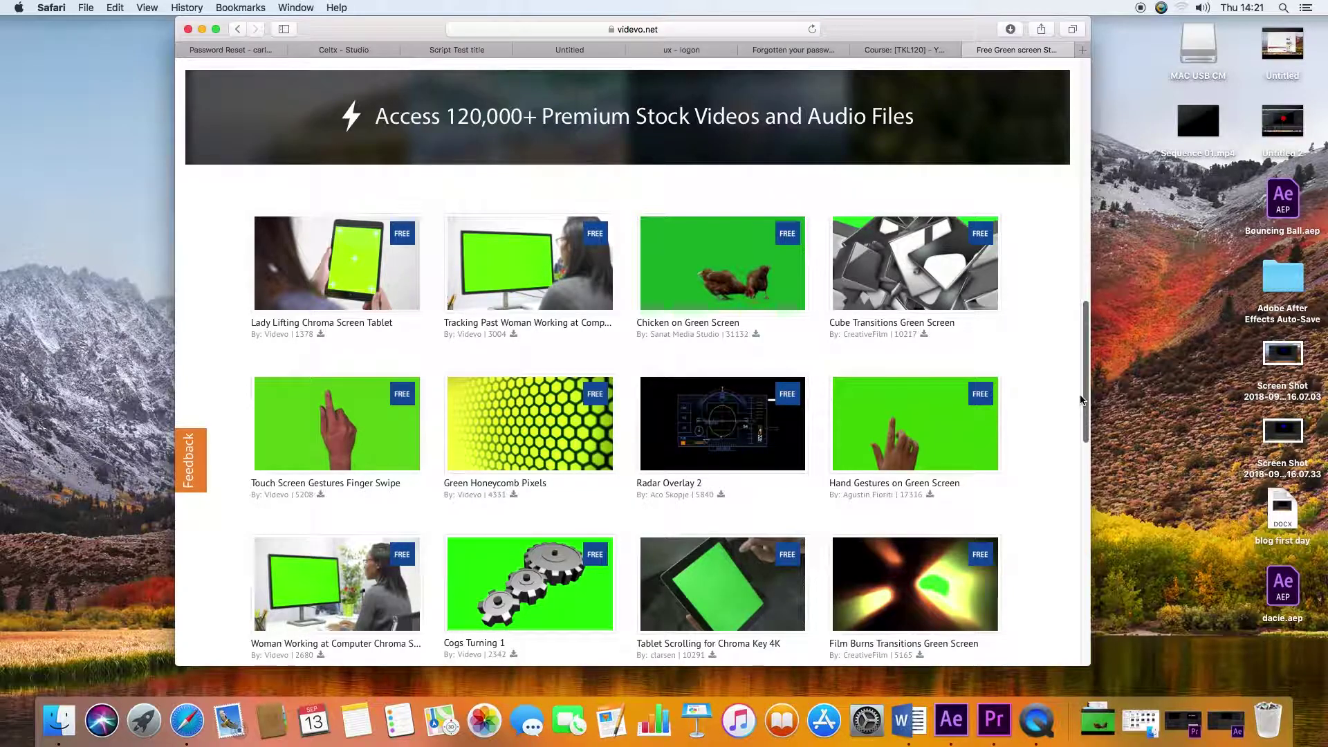
{"action": "left_click_drag", "start_coordinate": [1083, 399], "coordinate": [1081, 557]}
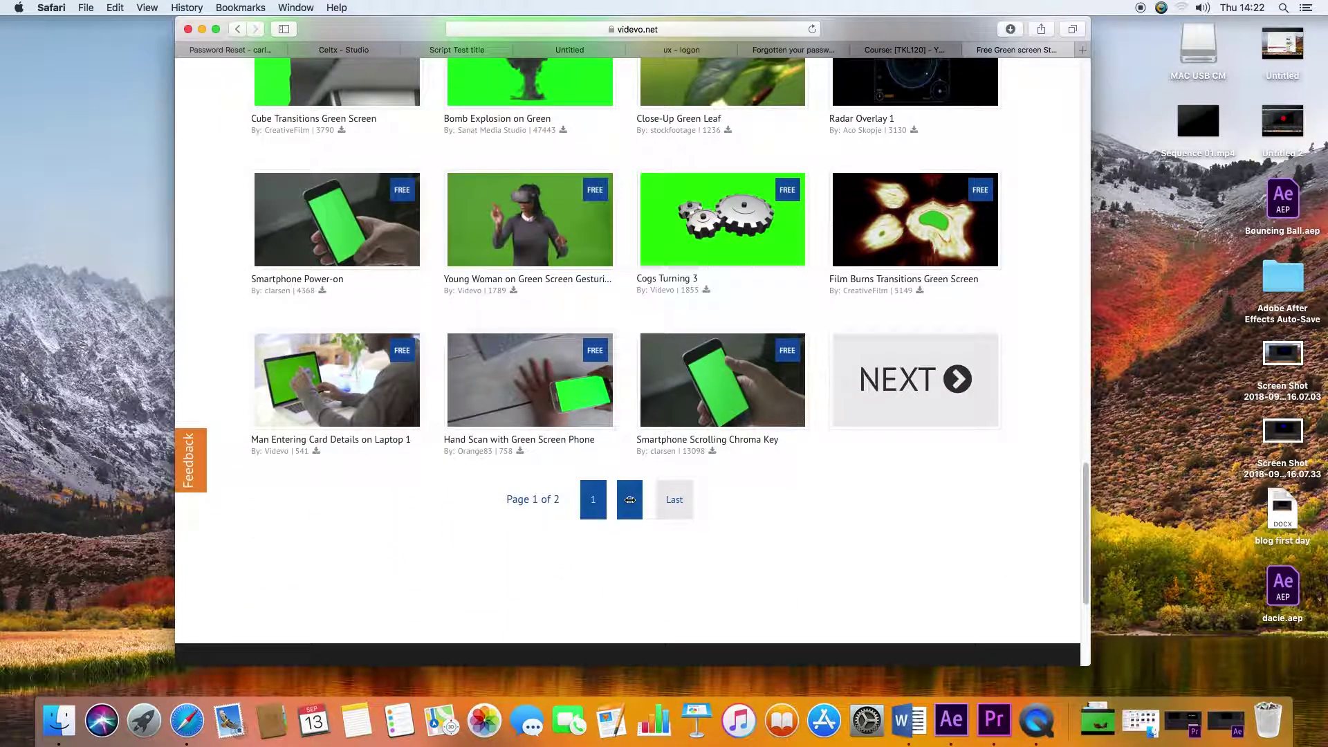
{"action": "left_click", "coordinate": [630, 501]}
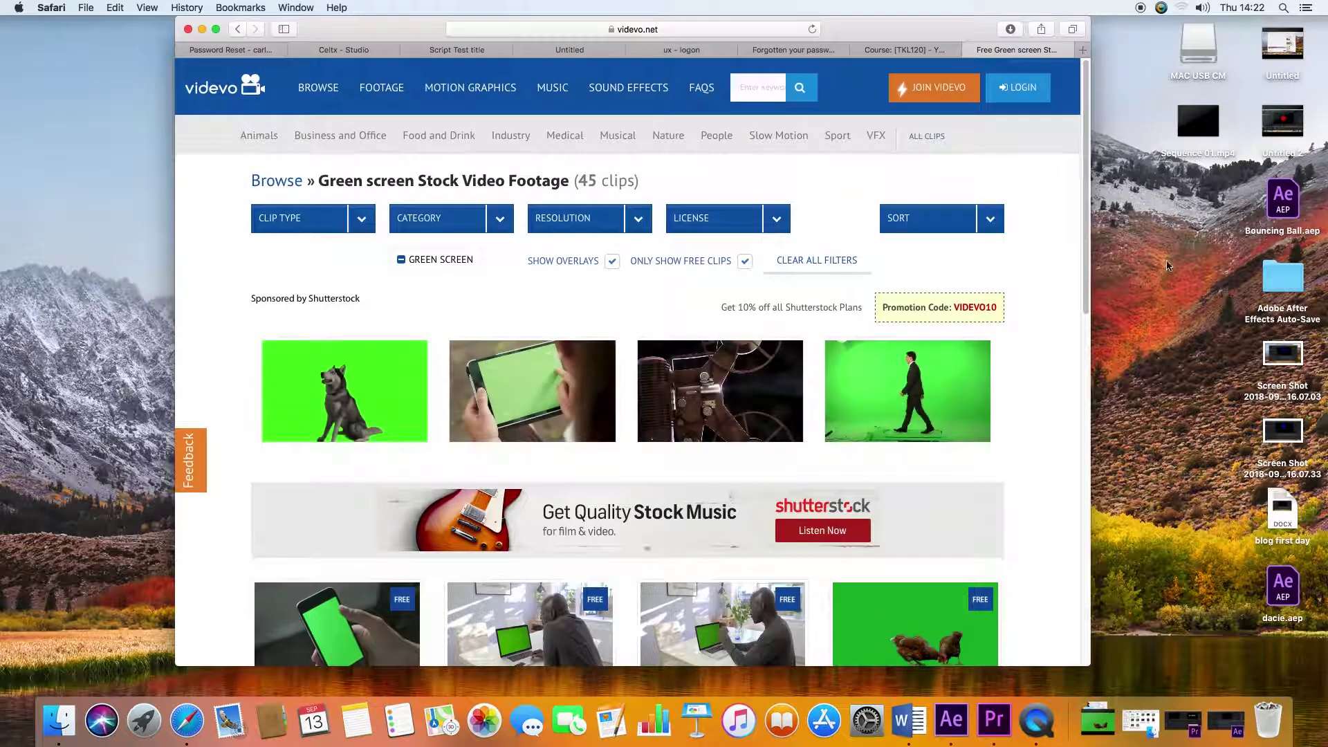
{"action": "scroll", "coordinate": [1098, 400], "scroll_direction": "down", "scroll_amount": 7}
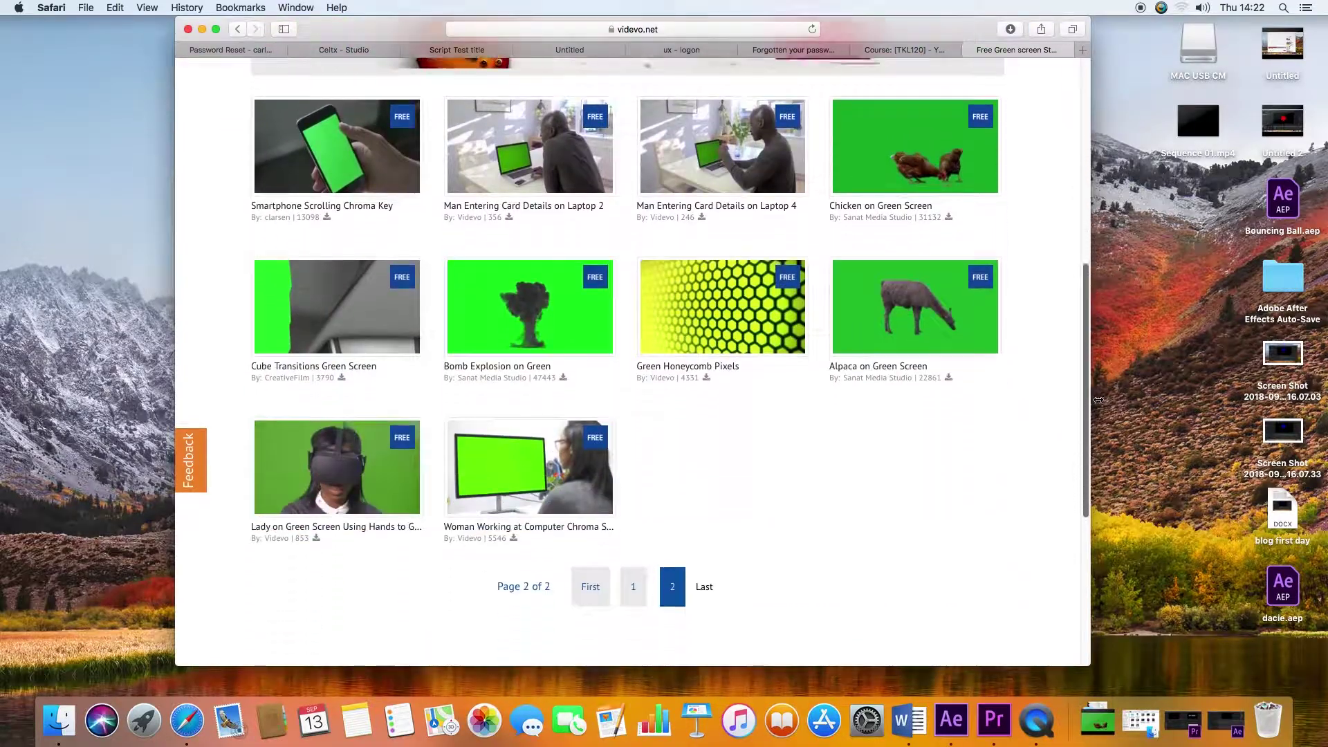
{"action": "left_click", "coordinate": [590, 466]}
{"action": "left_click_drag", "start_coordinate": [1087, 166], "coordinate": [1095, 550]}
{"action": "left_click", "coordinate": [629, 522]}
{"action": "left_click_drag", "start_coordinate": [1086, 167], "coordinate": [1093, 519]}
{"action": "left_click", "coordinate": [590, 388]}
{"action": "left_click_drag", "start_coordinate": [1086, 166], "coordinate": [1085, 231]}
Step: Download the free Candle on Green Screen clip from its page and close the MPEG Streamclip window showing it
{"action": "mouse_move", "coordinate": [741, 316]}
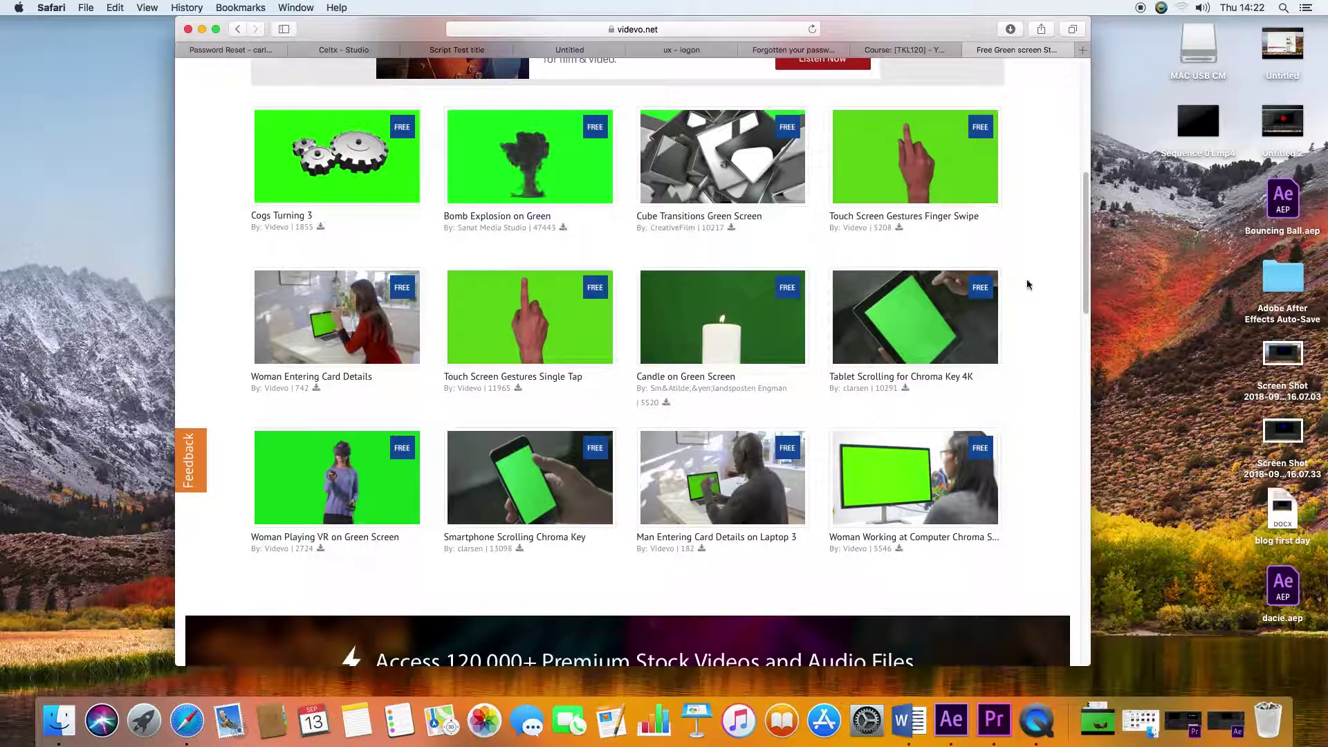
{"action": "left_click", "coordinate": [745, 322]}
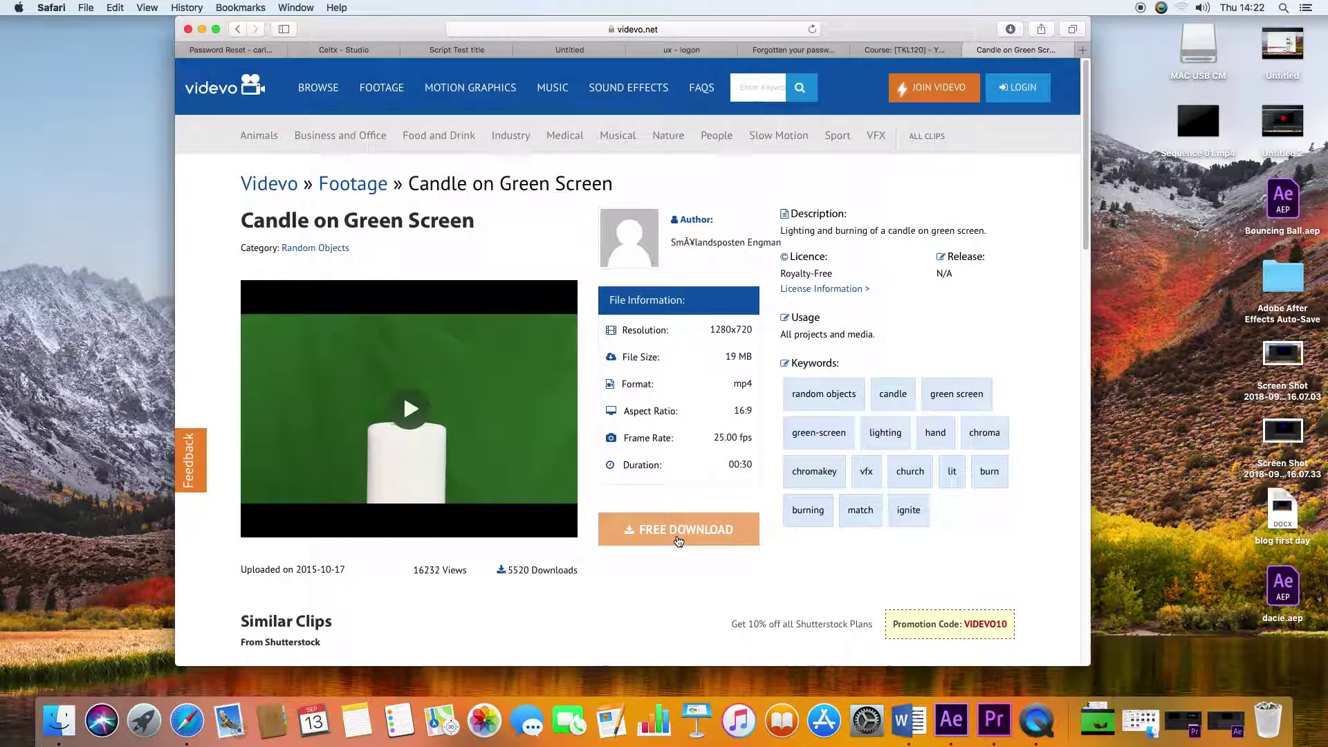
{"action": "left_click", "coordinate": [681, 533]}
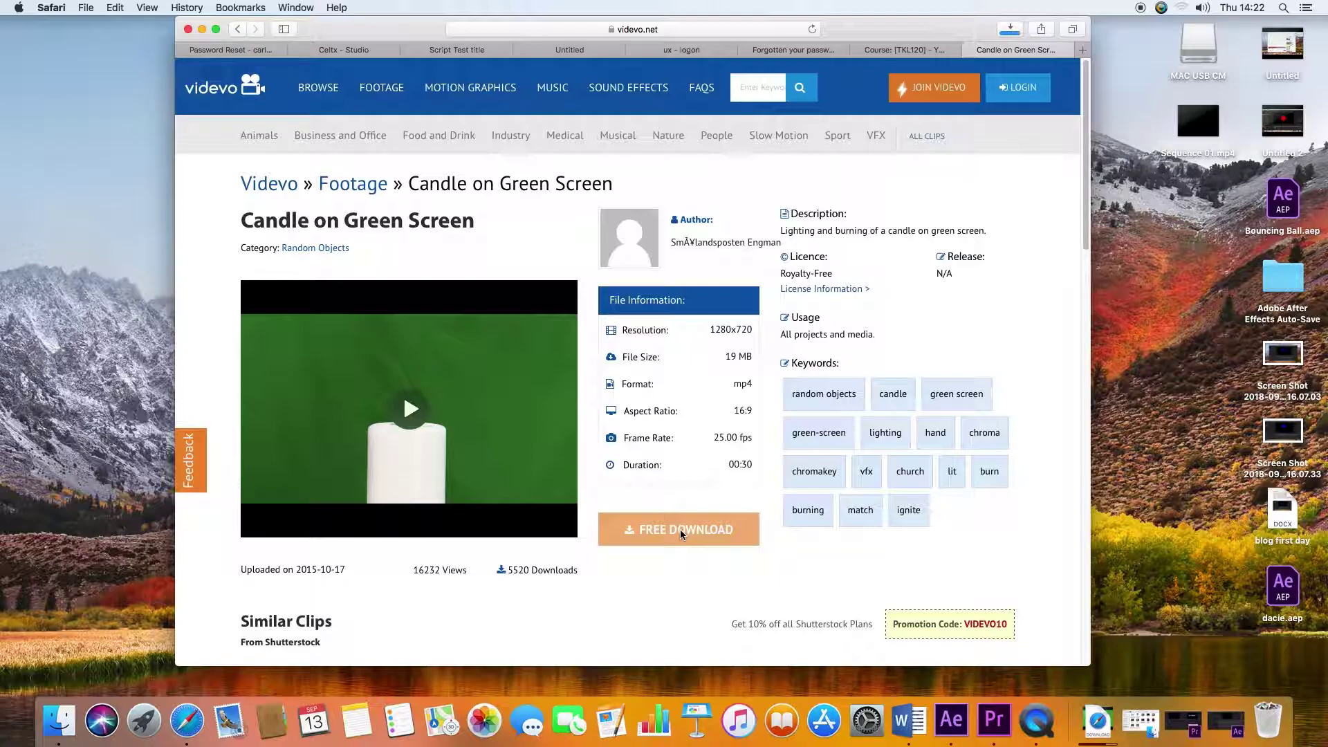
{"action": "left_click_drag", "start_coordinate": [491, 97], "coordinate": [622, 154]}
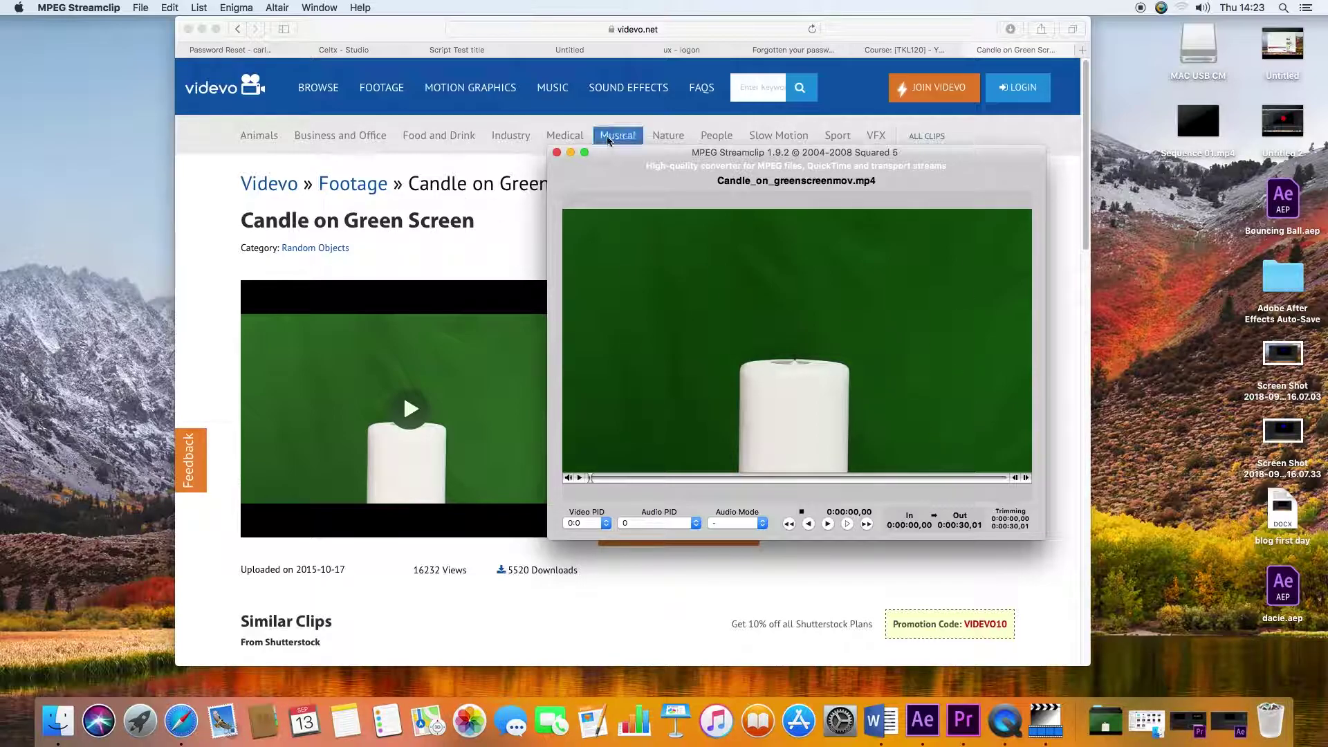
{"action": "left_click", "coordinate": [557, 152]}
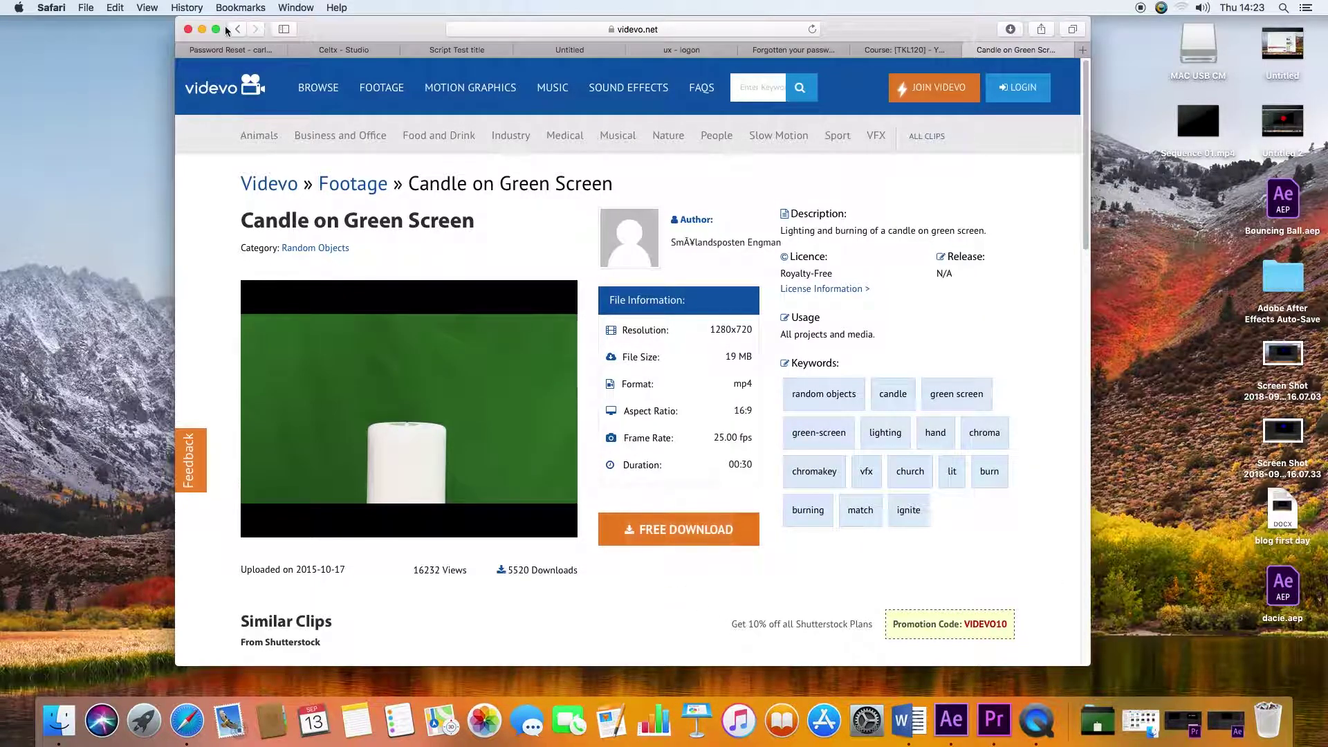
Step: Minimize the browser, switch to After Effects and import the downloaded Candle_on_greenscreenmov.mp4 into Comp 3
{"action": "left_click", "coordinate": [202, 29]}
{"action": "left_click", "coordinate": [951, 719]}
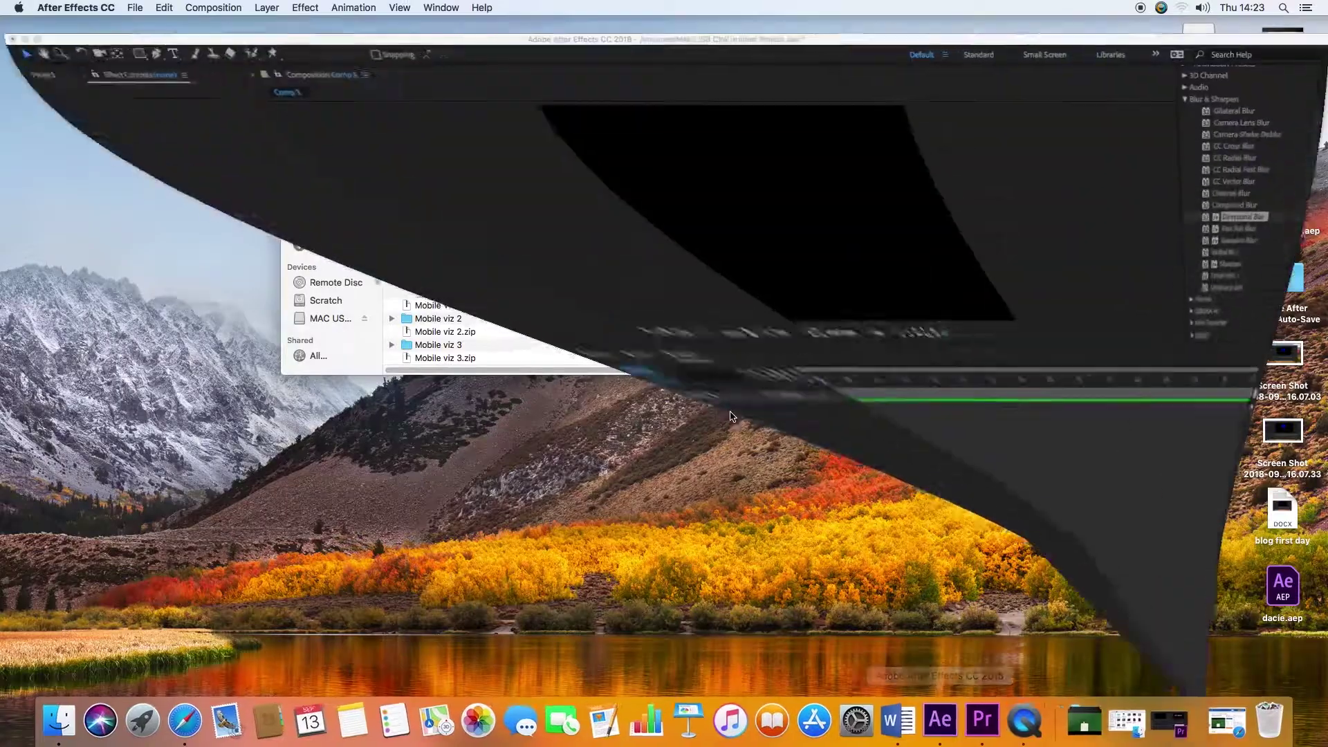
{"action": "left_click_drag", "start_coordinate": [813, 42], "coordinate": [663, 44]}
{"action": "left_click", "coordinate": [1098, 719]}
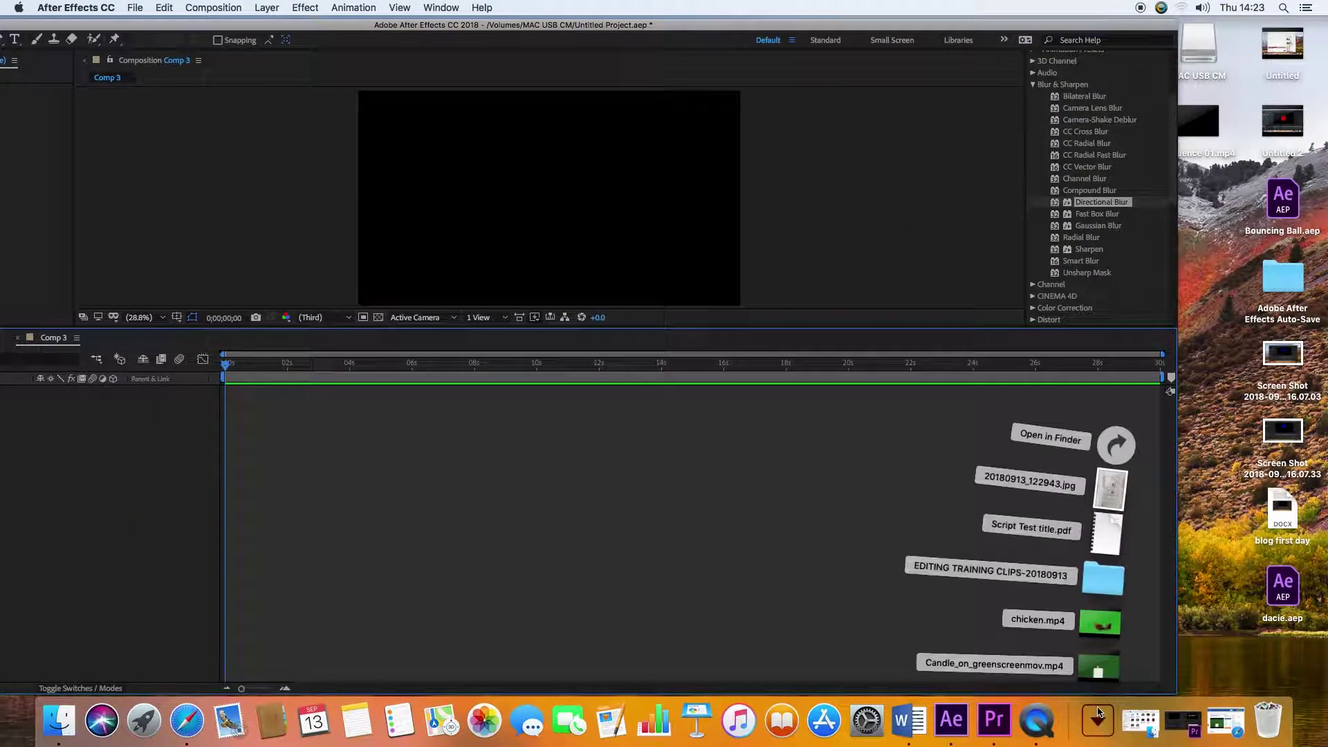
{"action": "left_click_drag", "start_coordinate": [1105, 669], "coordinate": [14, 249]}
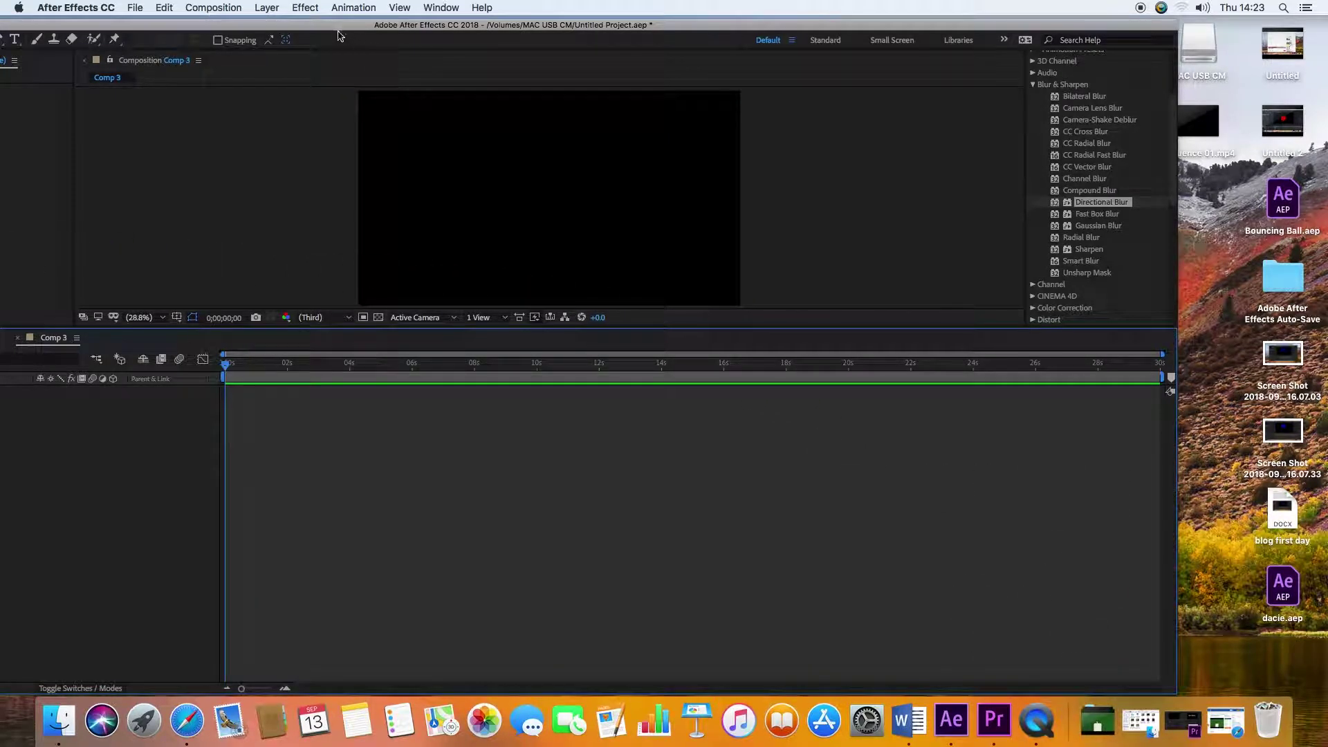
{"action": "left_click", "coordinate": [1101, 732]}
{"action": "left_click_drag", "start_coordinate": [984, 579], "coordinate": [508, 235]}
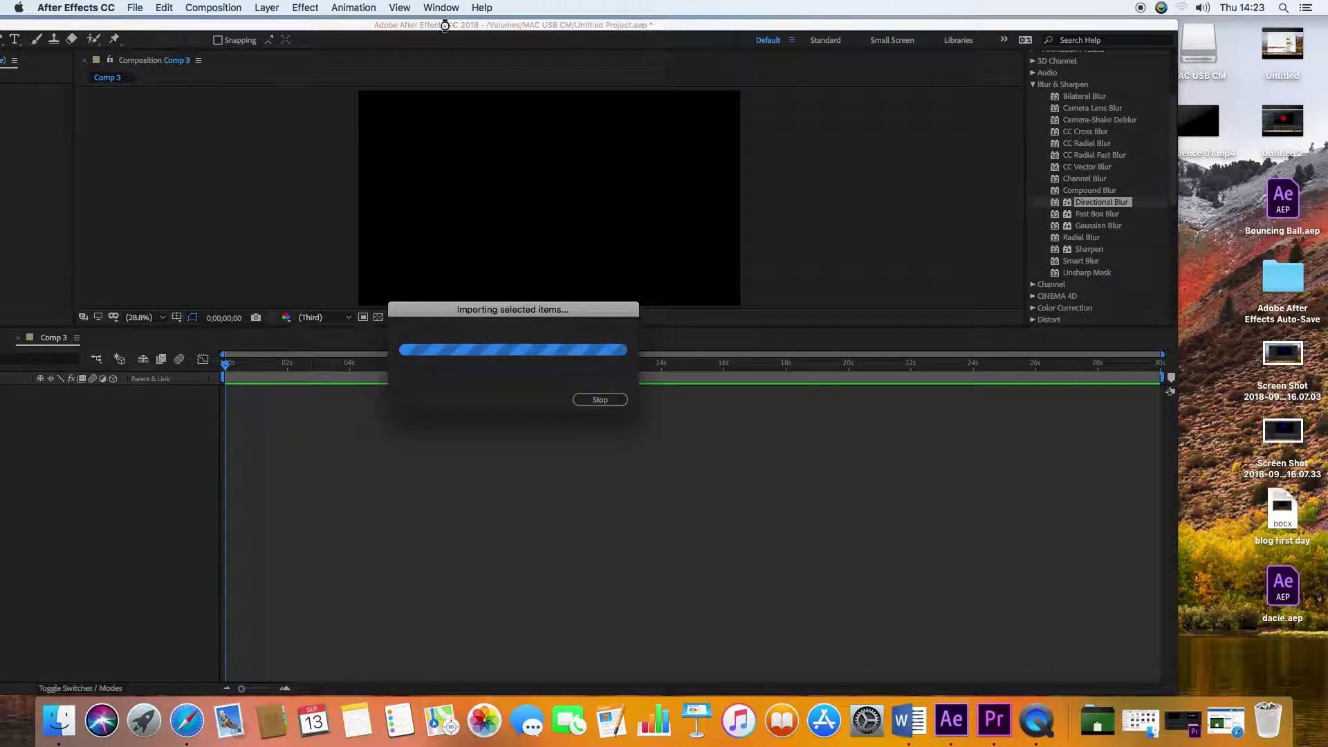
{"action": "left_click_drag", "start_coordinate": [443, 29], "coordinate": [660, 26]}
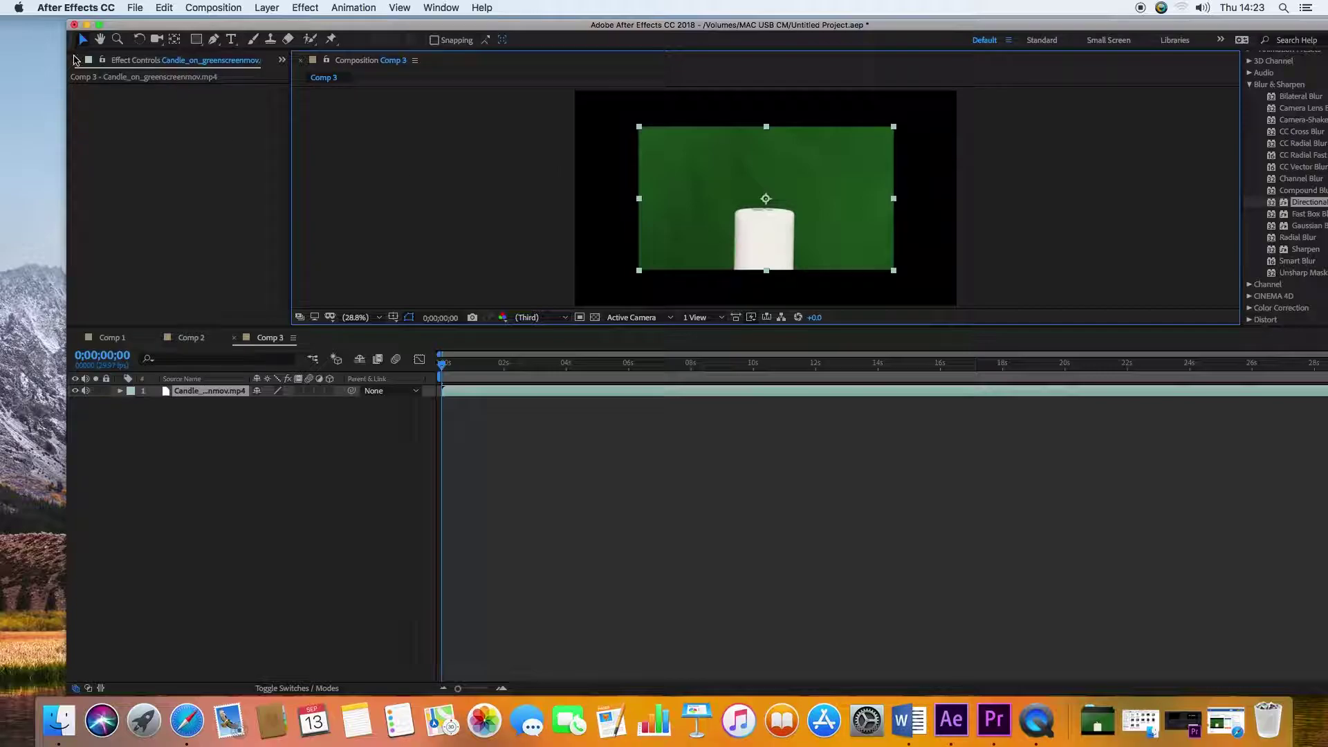
Step: Delete the candle layer from Comp 3 and create a new composition directly from the candle footage in the project
{"action": "left_click", "coordinate": [281, 63]}
{"action": "left_click", "coordinate": [308, 79]}
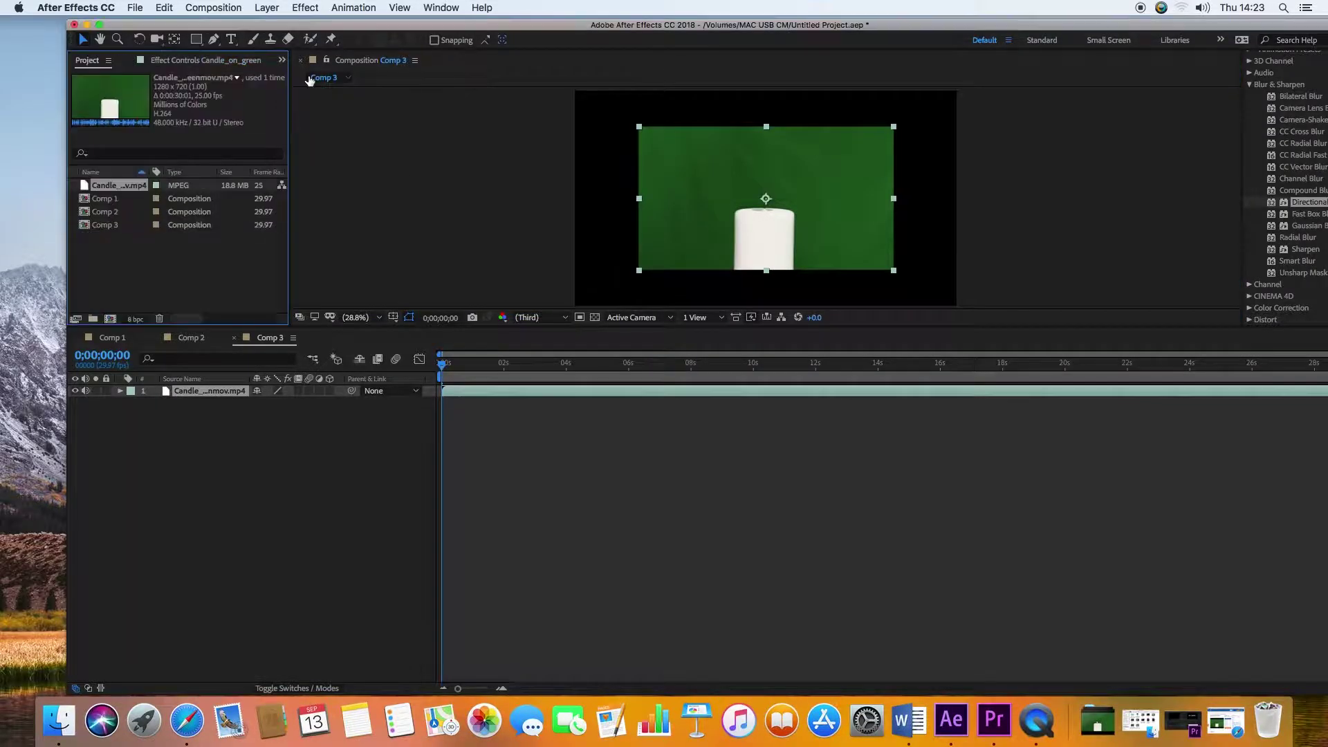
{"action": "left_click", "coordinate": [731, 225]}
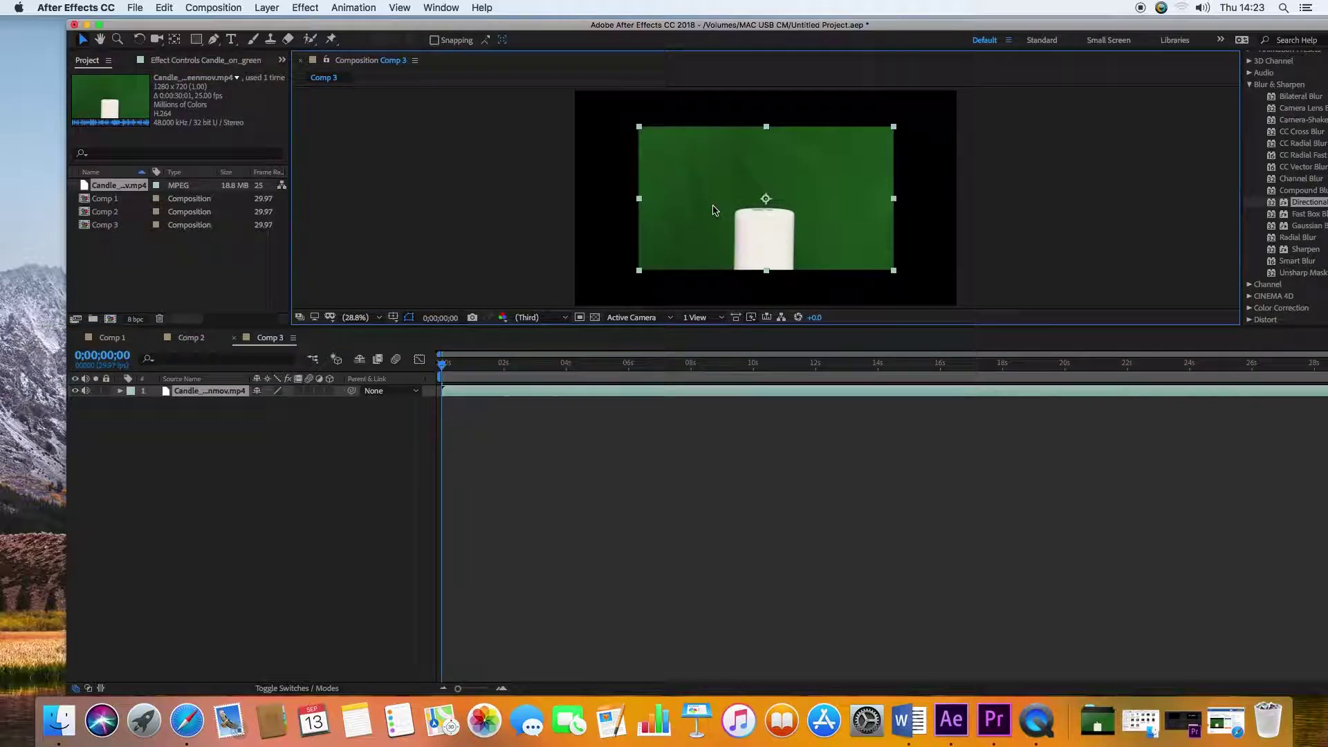
{"action": "key", "text": "Delete"}
{"action": "left_click_drag", "start_coordinate": [83, 185], "coordinate": [113, 319]}
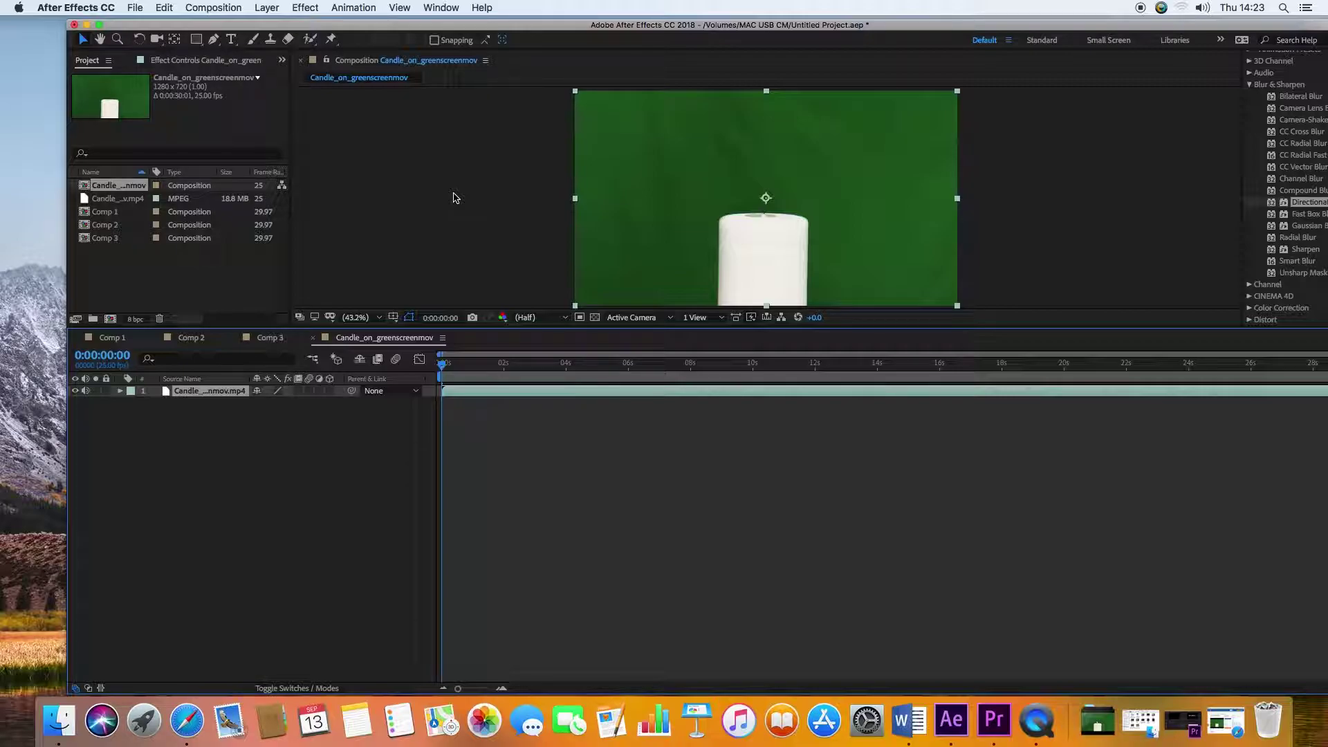
Step: Expand the candle layer's properties and turn on the transparency grid for the composition view
{"action": "left_click", "coordinate": [121, 391]}
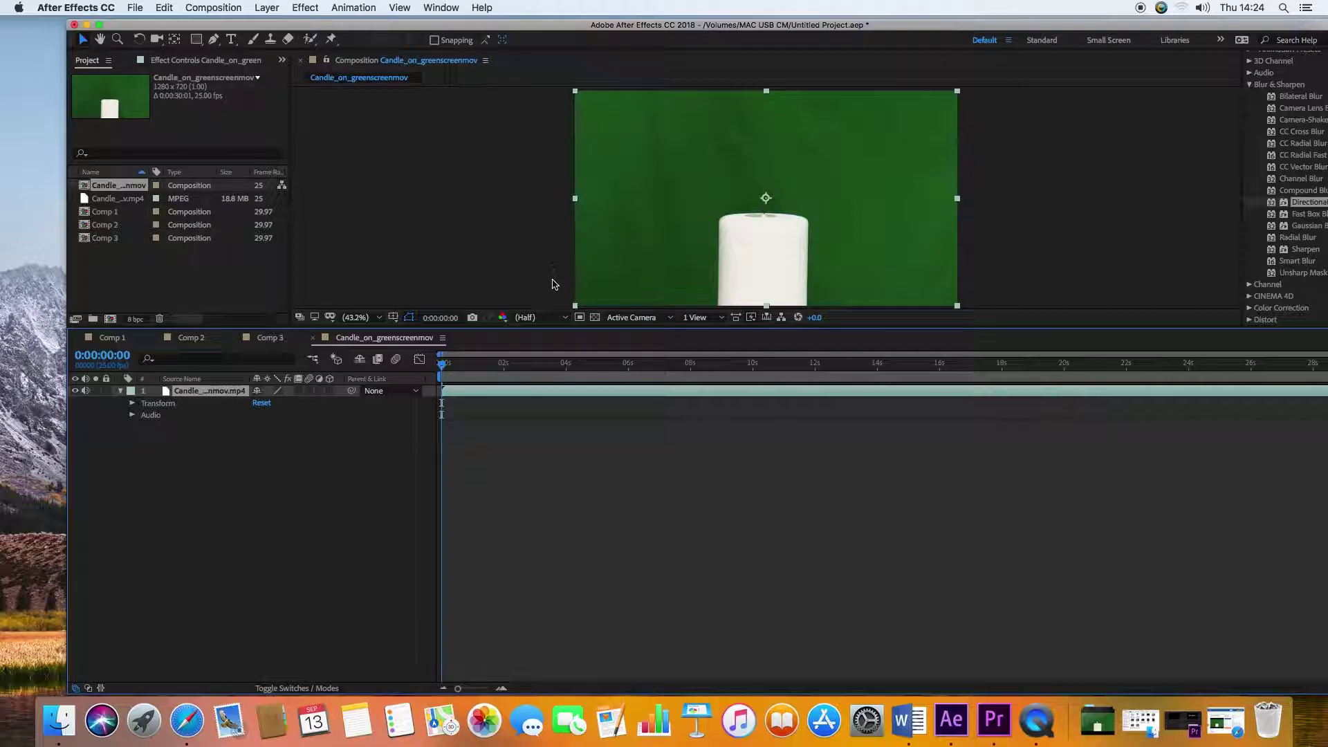
{"action": "left_click", "coordinate": [594, 319]}
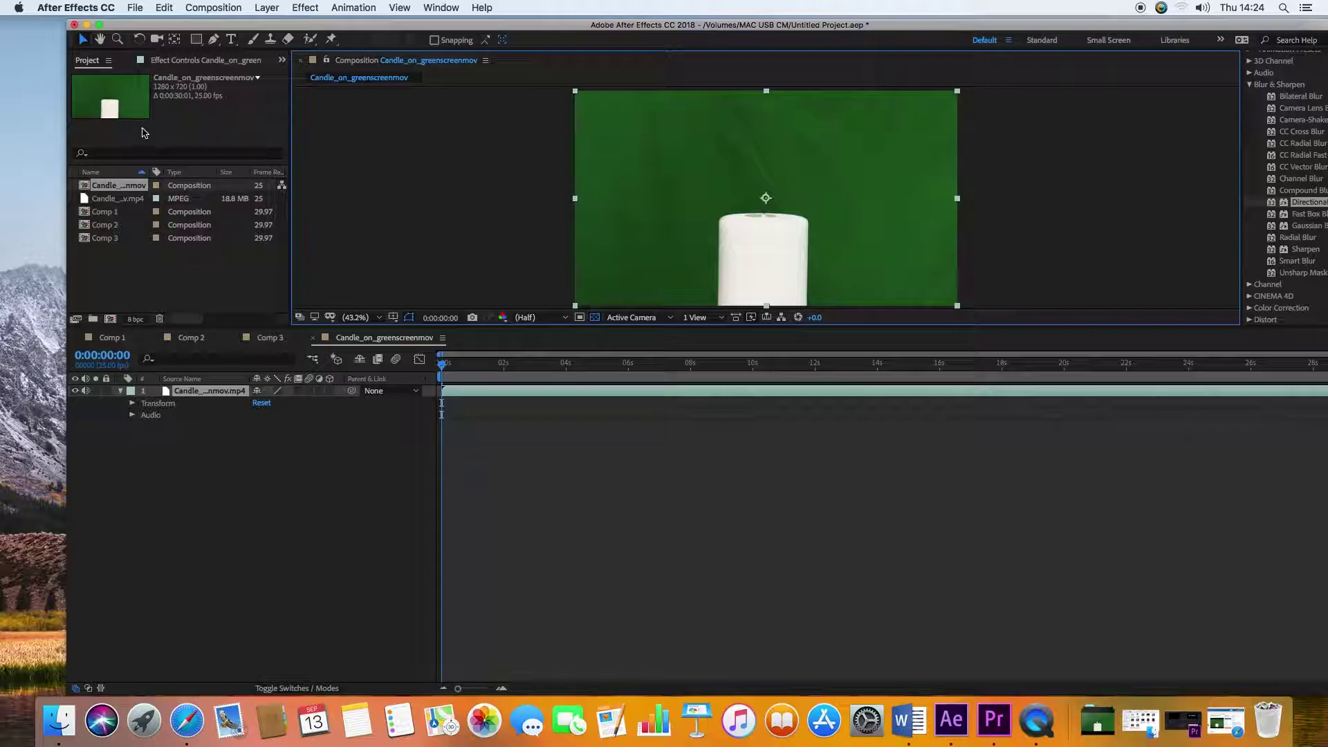
Step: Search the effects for "keyli" and apply Keylight (1.2) to the candle clip
{"action": "left_click_drag", "start_coordinate": [1030, 27], "coordinate": [931, 28]}
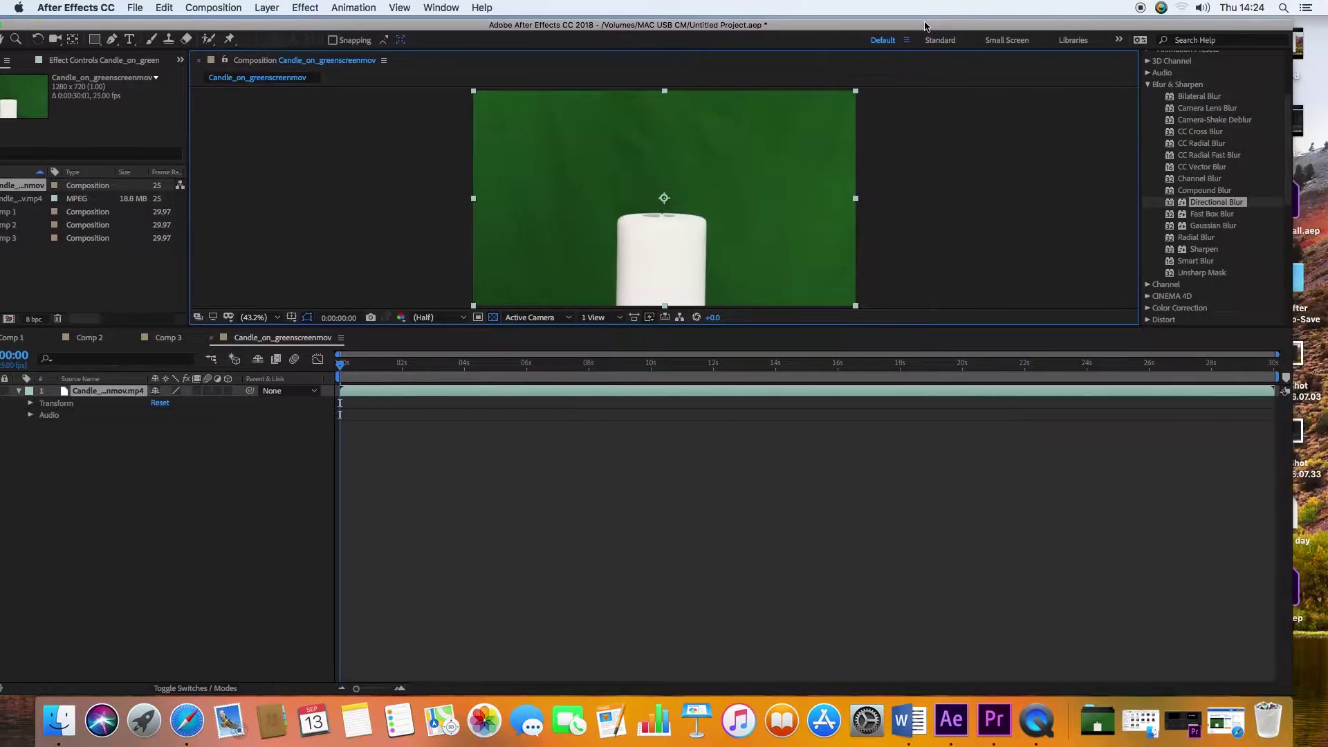
{"action": "scroll", "coordinate": [1279, 186], "scroll_direction": "up", "scroll_amount": 3}
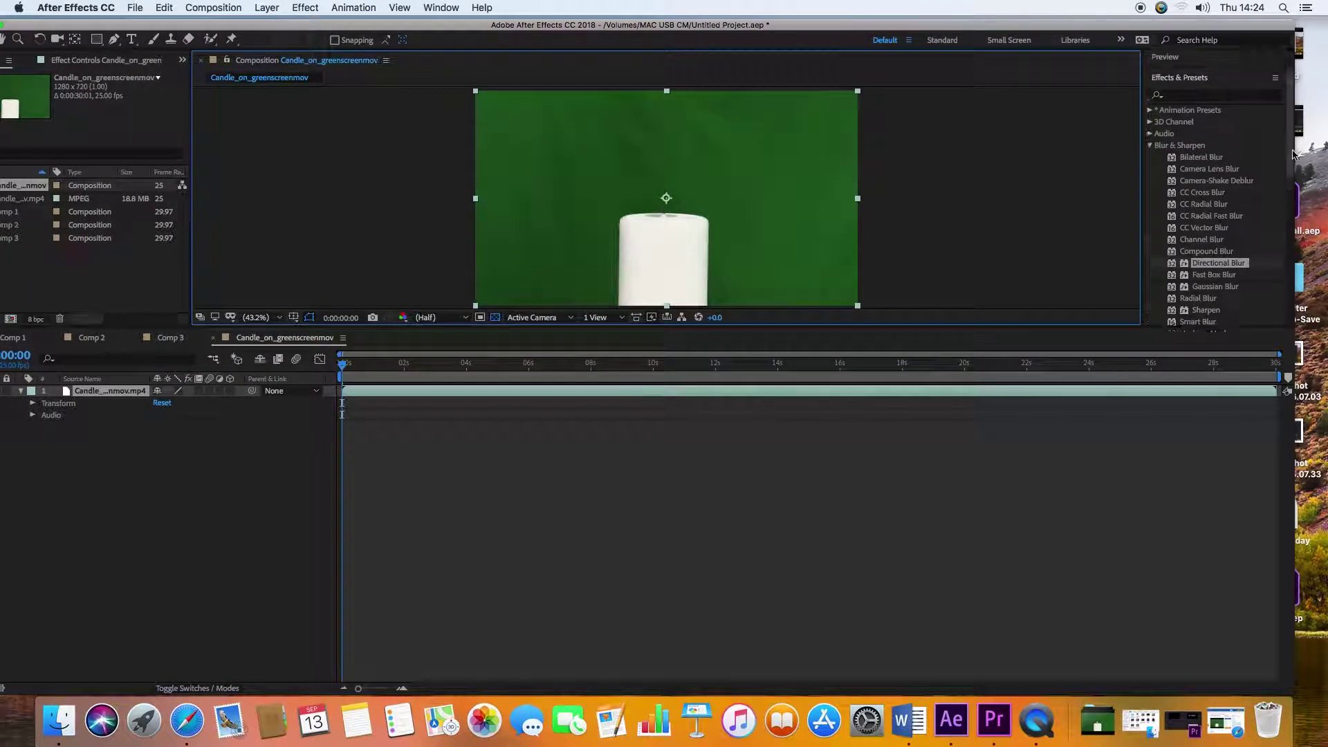
{"action": "left_click", "coordinate": [1200, 141]}
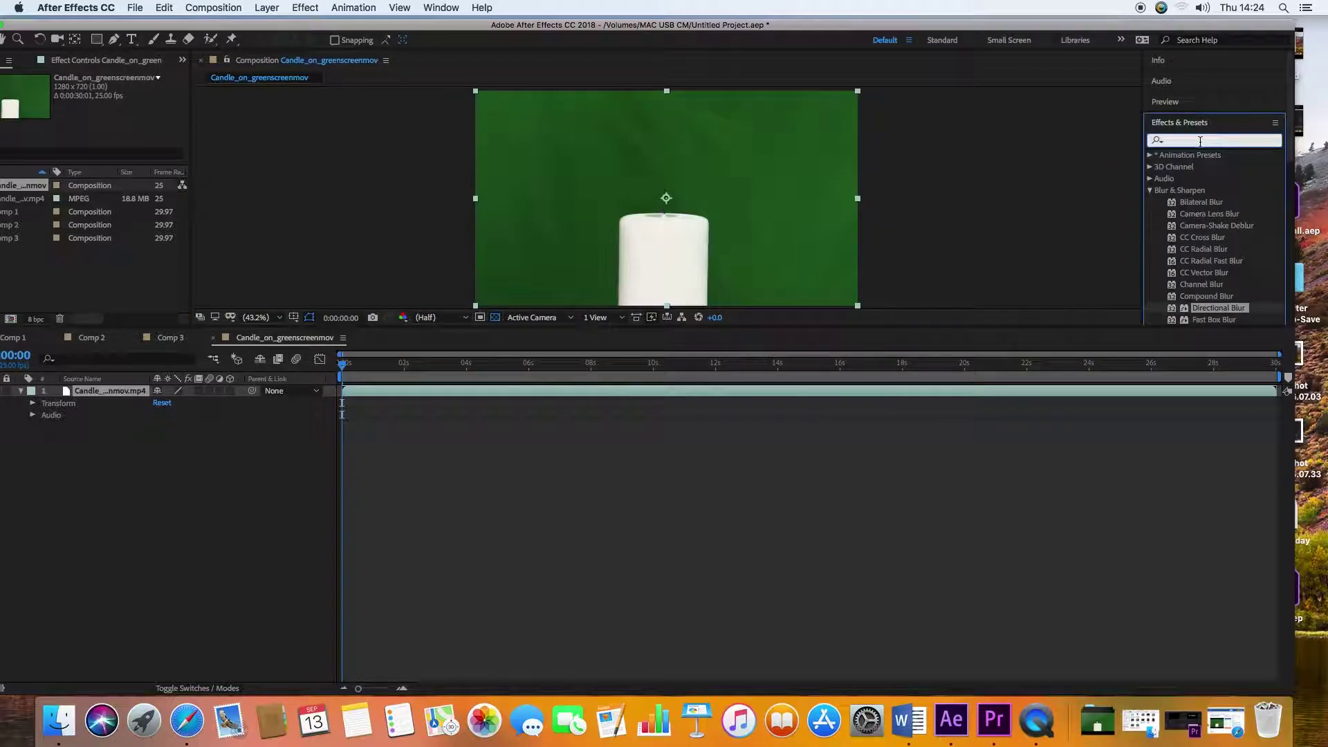
{"action": "type", "text": "keyl"}
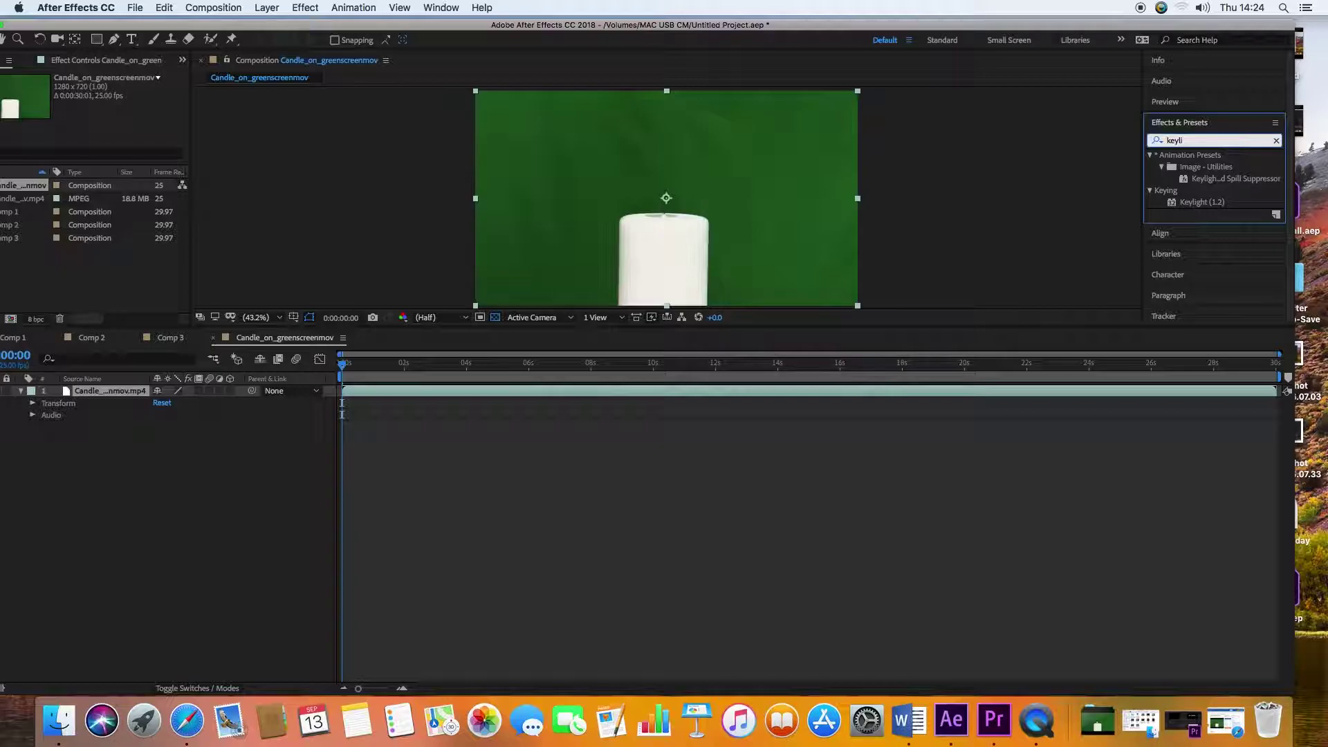
{"action": "type", "text": "i"}
{"action": "left_click_drag", "start_coordinate": [1173, 206], "coordinate": [67, 391]}
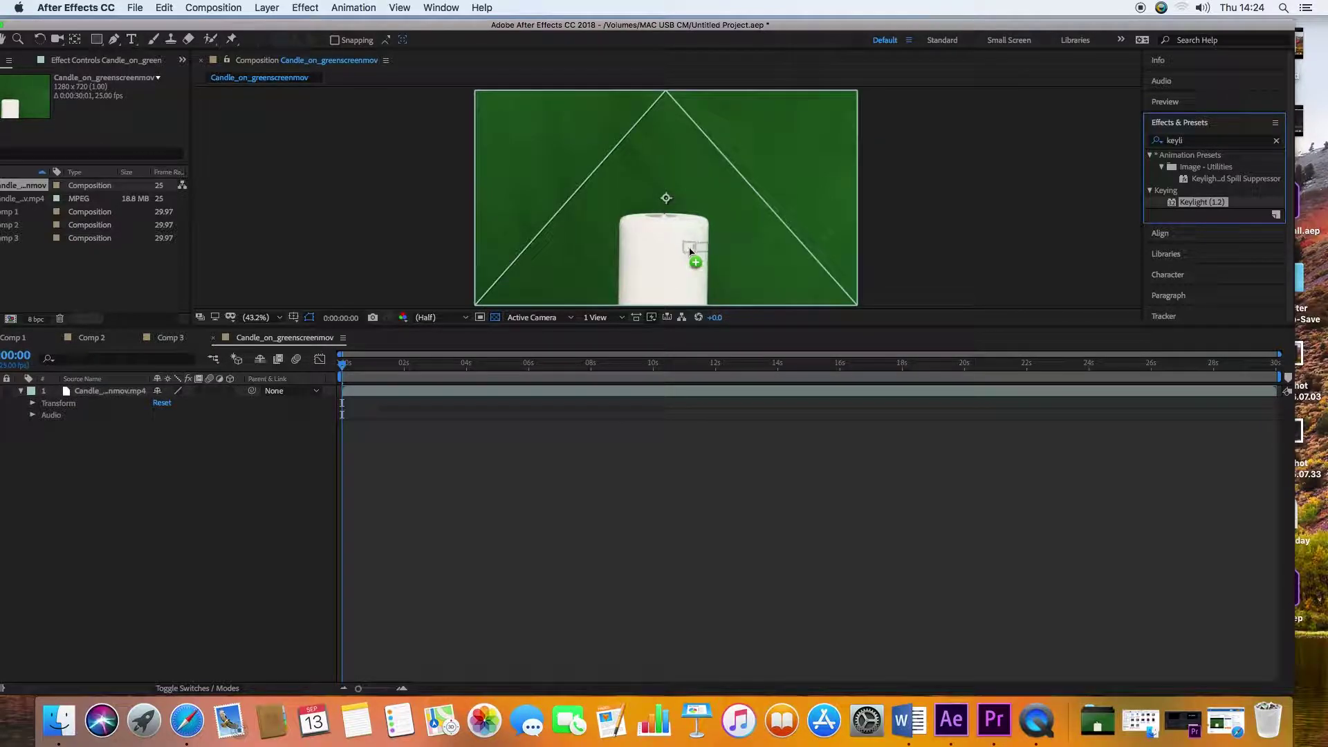
Step: Set Keylight's Screen Colour by sampling the green background beside the candle
{"action": "left_click_drag", "start_coordinate": [569, 27], "coordinate": [623, 27]}
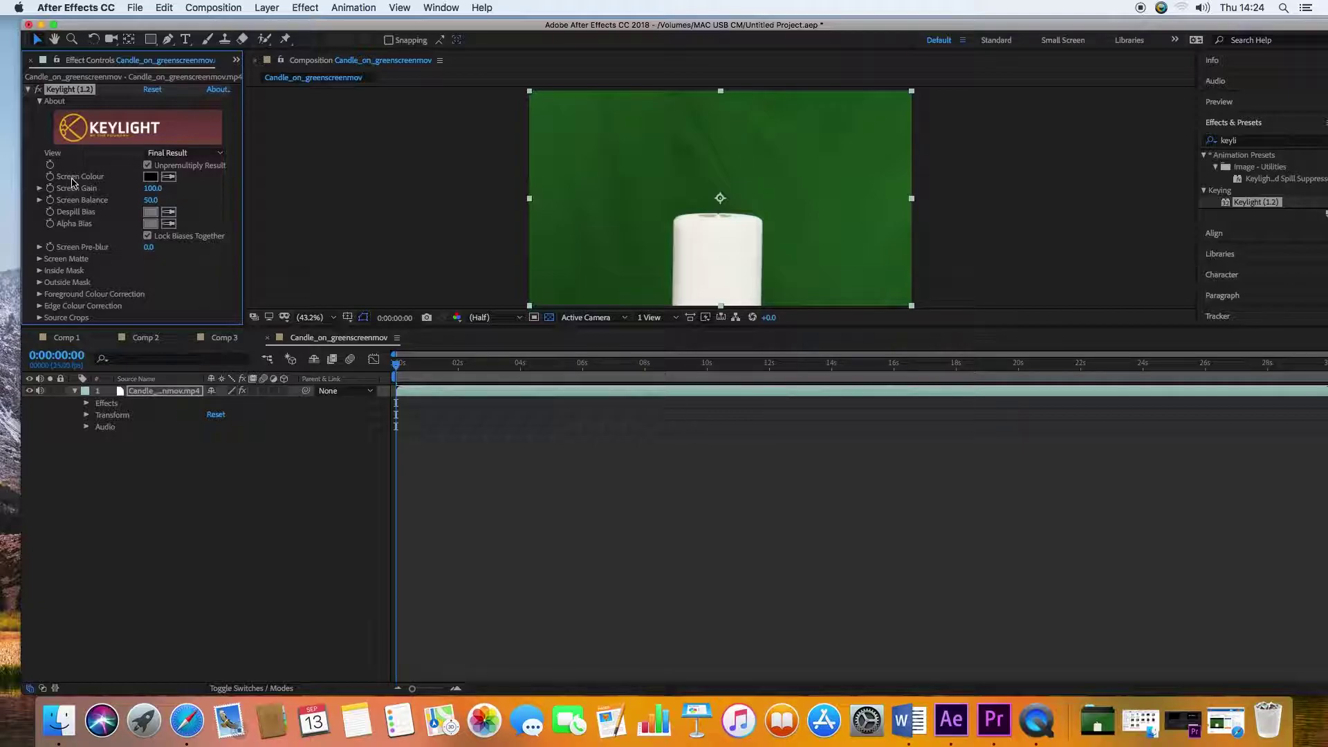
{"action": "left_click", "coordinate": [168, 176]}
{"action": "left_click", "coordinate": [596, 208]}
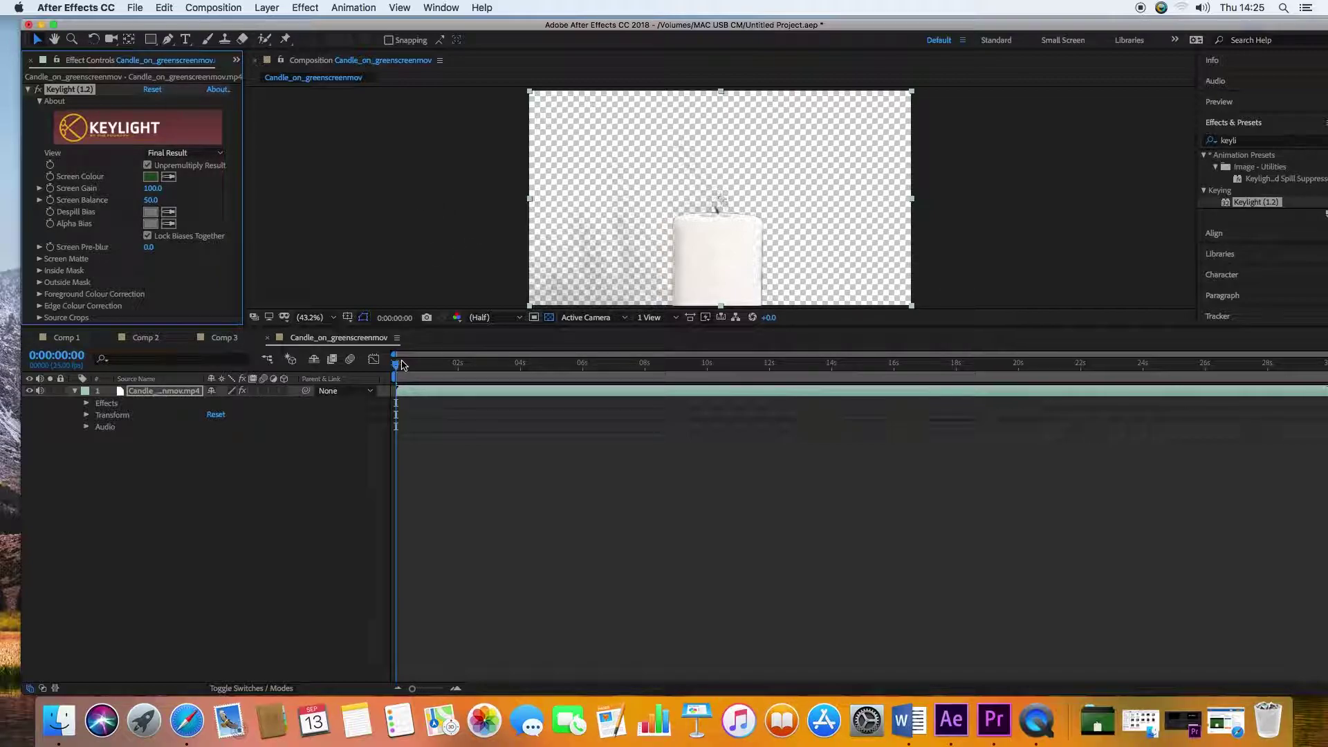
Step: Preview the keyed clip from 0:00:02:15 and dismiss the error dialog
{"action": "left_click_drag", "start_coordinate": [396, 362], "coordinate": [478, 377]}
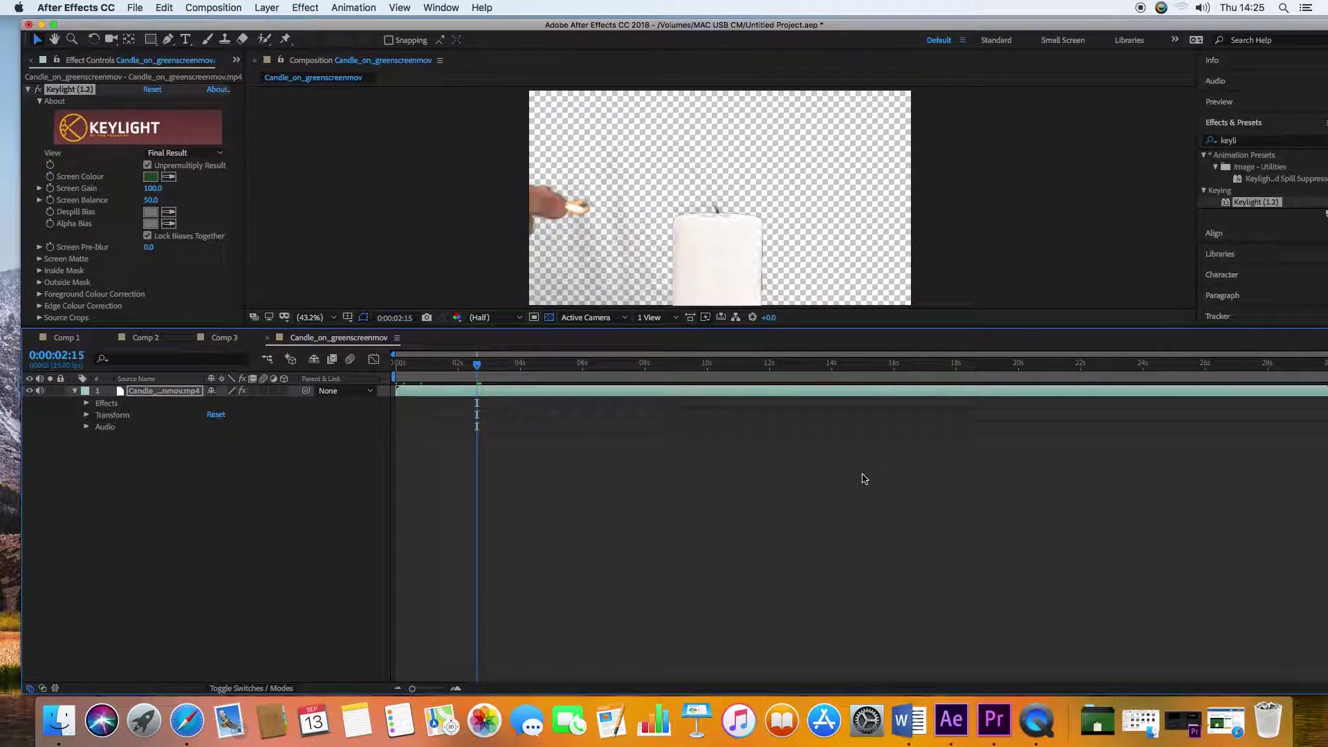
{"action": "key", "text": "space"}
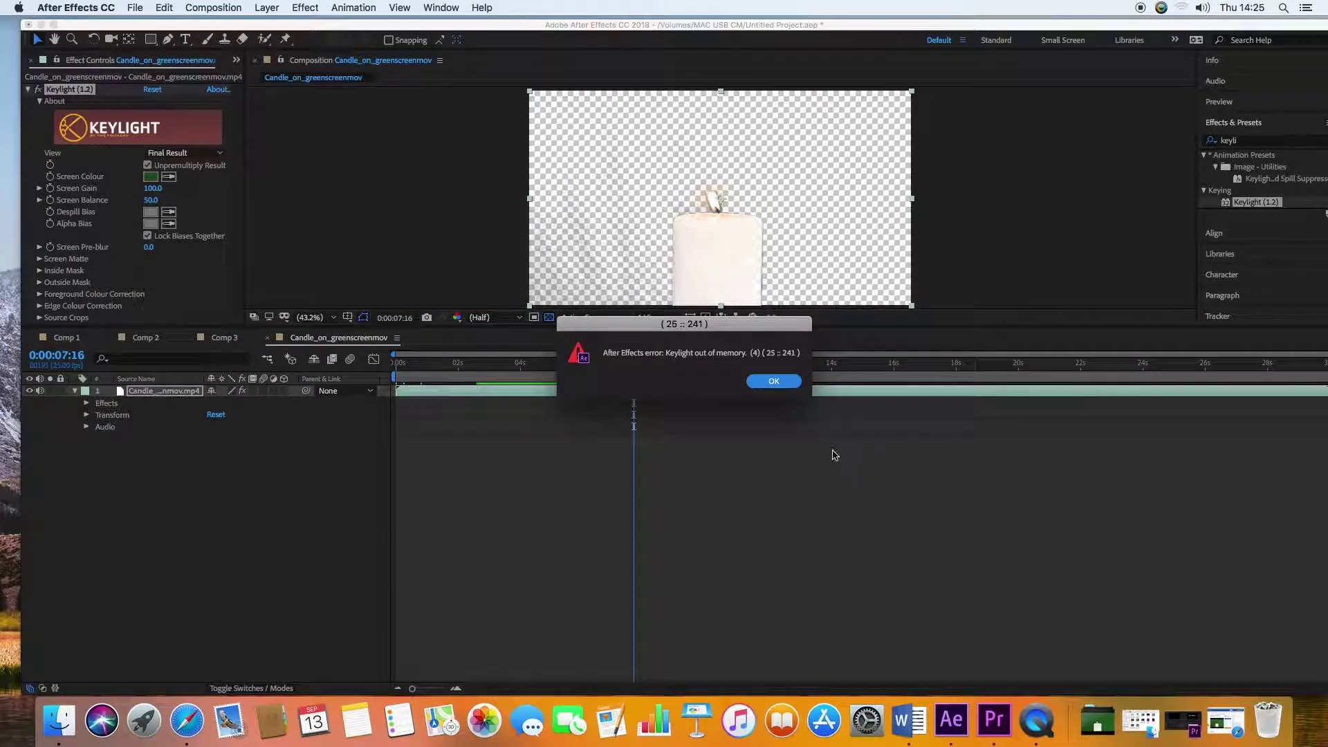
{"action": "left_click", "coordinate": [774, 382]}
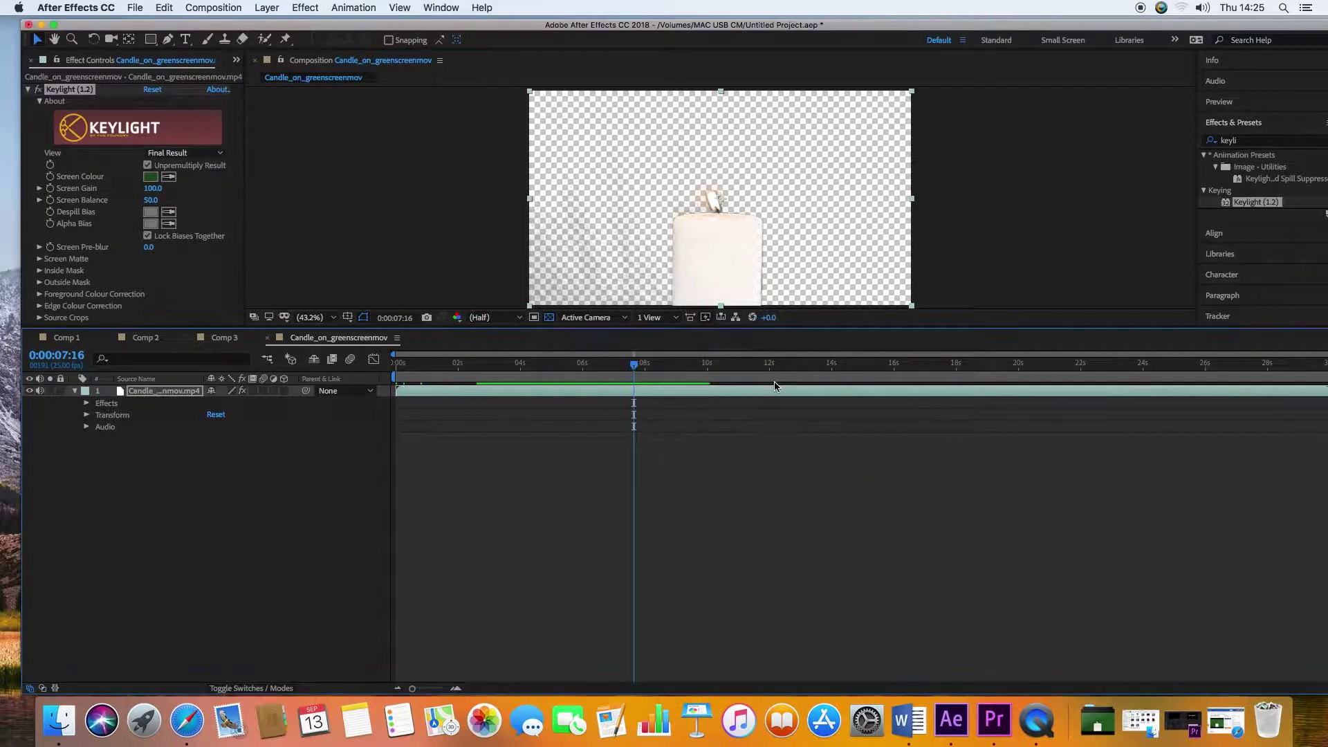
Step: Tune Keylight's Screen Gain while checking the key at 0:00:07:00 and 0:00:05:23, finishing at 139
{"action": "mouse_move", "coordinate": [634, 363]}
{"action": "left_mouse_down"}
{"action": "mouse_move", "coordinate": [546, 363]}
{"action": "mouse_move", "coordinate": [659, 359]}
{"action": "mouse_move", "coordinate": [614, 361]}
{"action": "left_mouse_up"}
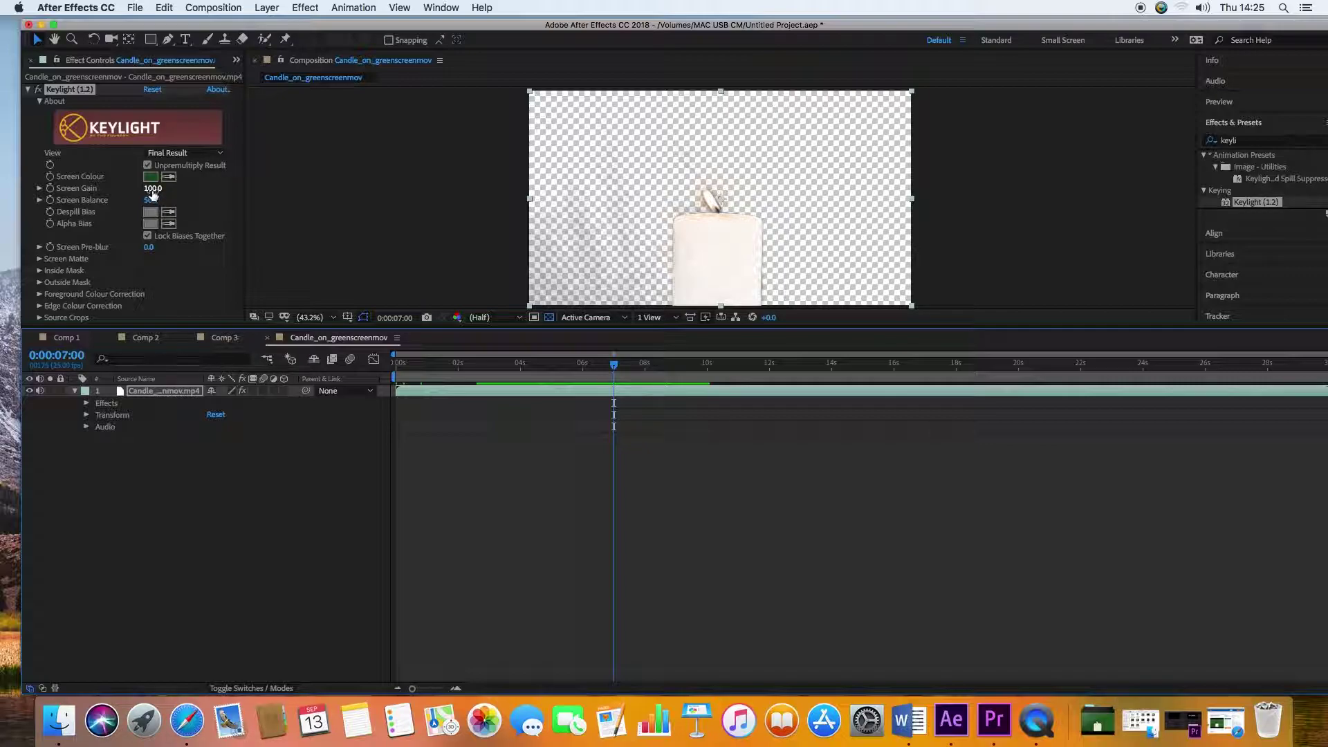
{"action": "left_click_drag", "start_coordinate": [153, 191], "coordinate": [168, 188]}
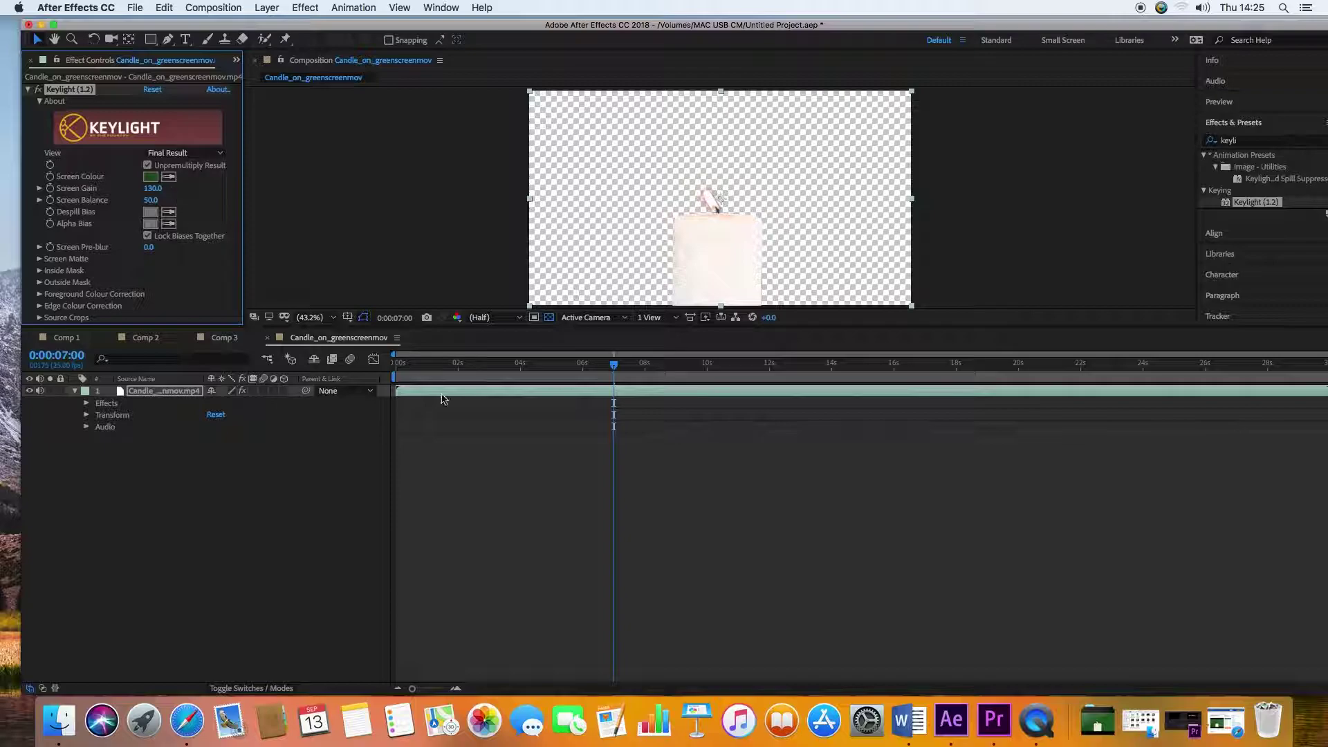
{"action": "left_click_drag", "start_coordinate": [613, 365], "coordinate": [581, 365]}
{"action": "left_click_drag", "start_coordinate": [152, 188], "coordinate": [134, 191]}
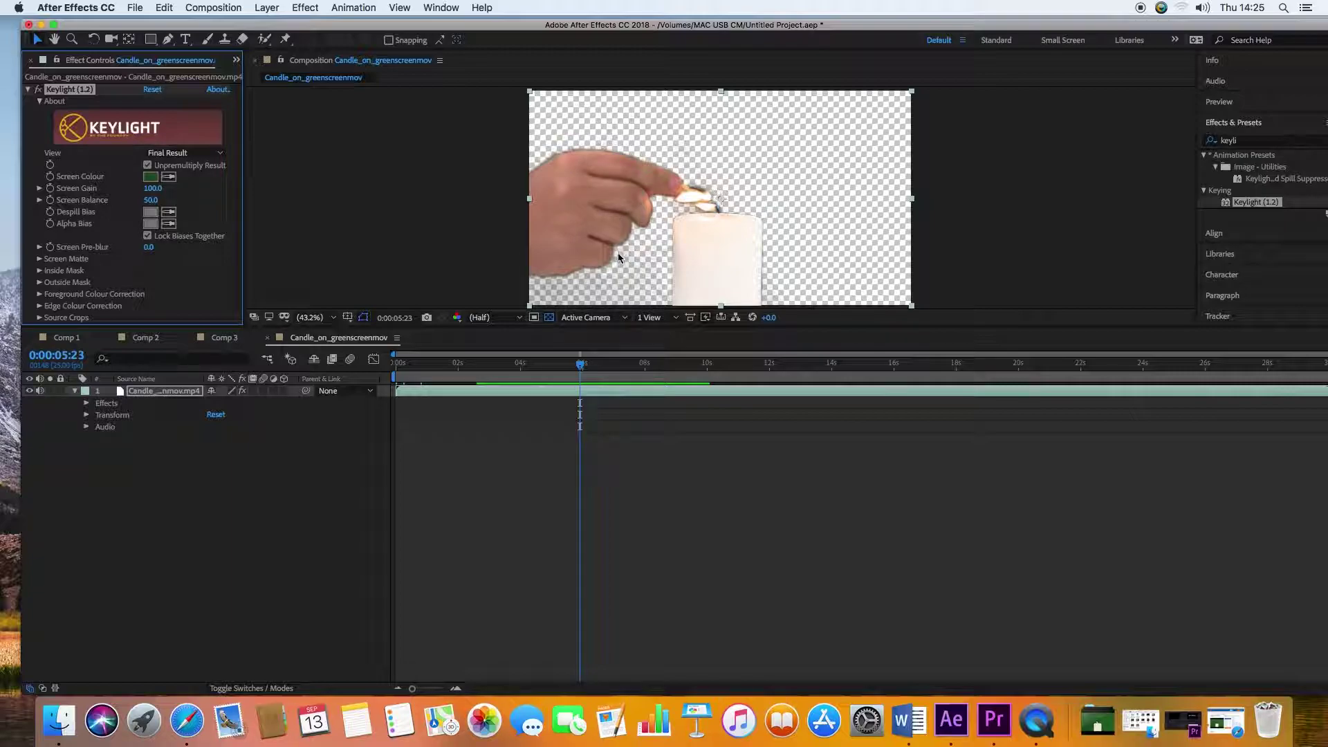
{"action": "left_click_drag", "start_coordinate": [170, 193], "coordinate": [174, 192]}
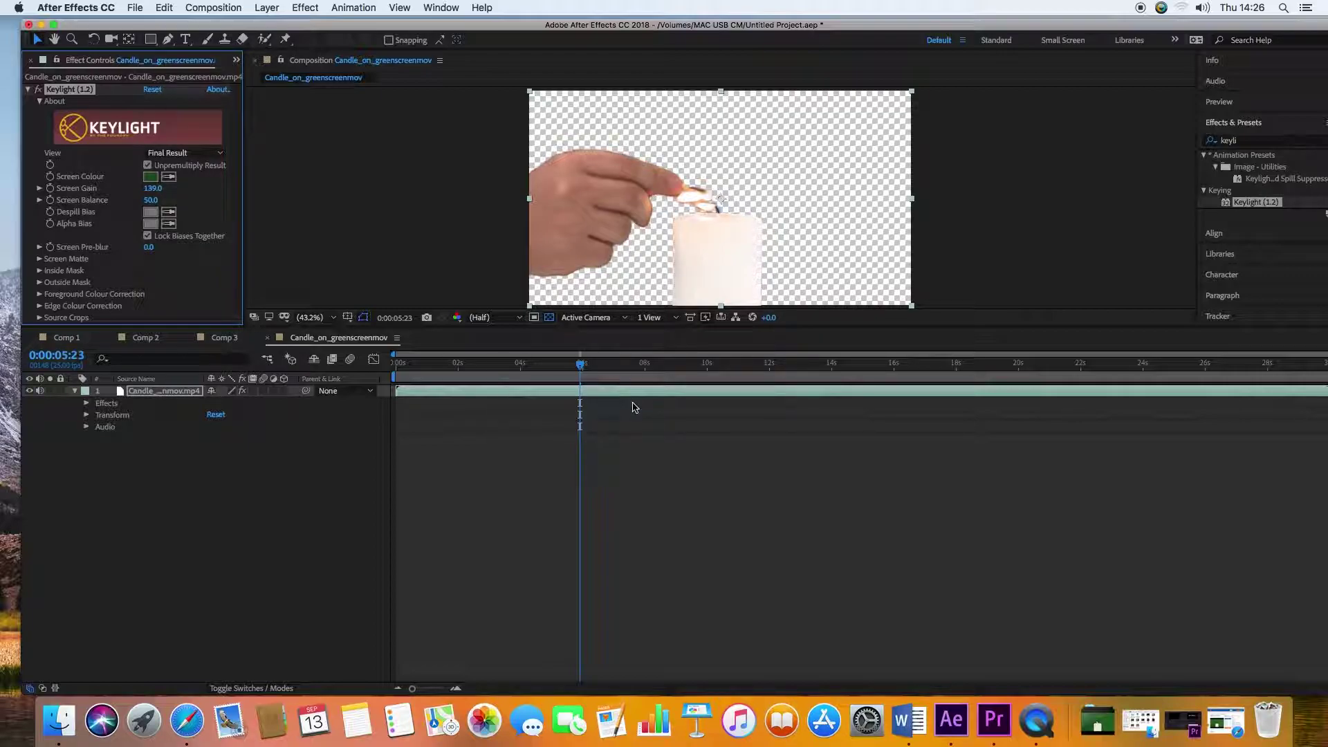
Step: Play back the keyed clip from 0:00:05:23 and park the playhead at 0:00:08:13
{"action": "key", "text": "space"}
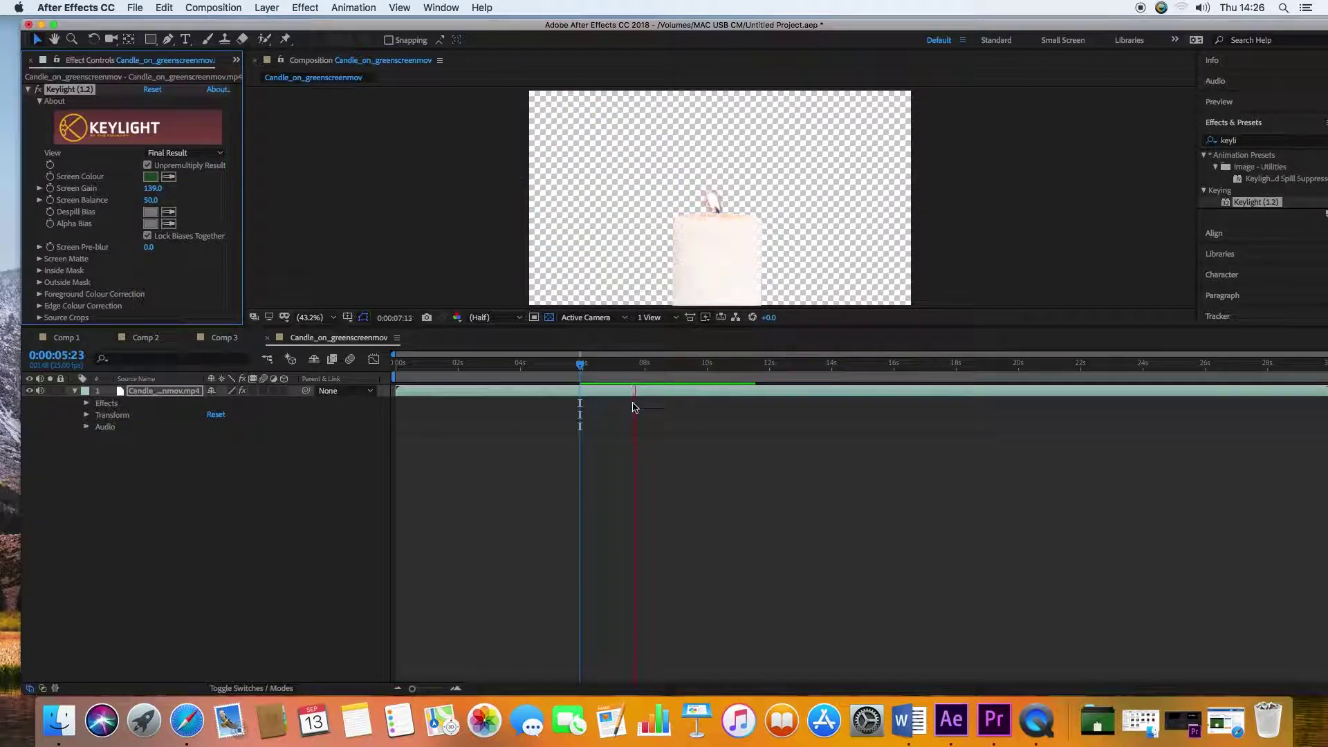
{"action": "key", "text": "space"}
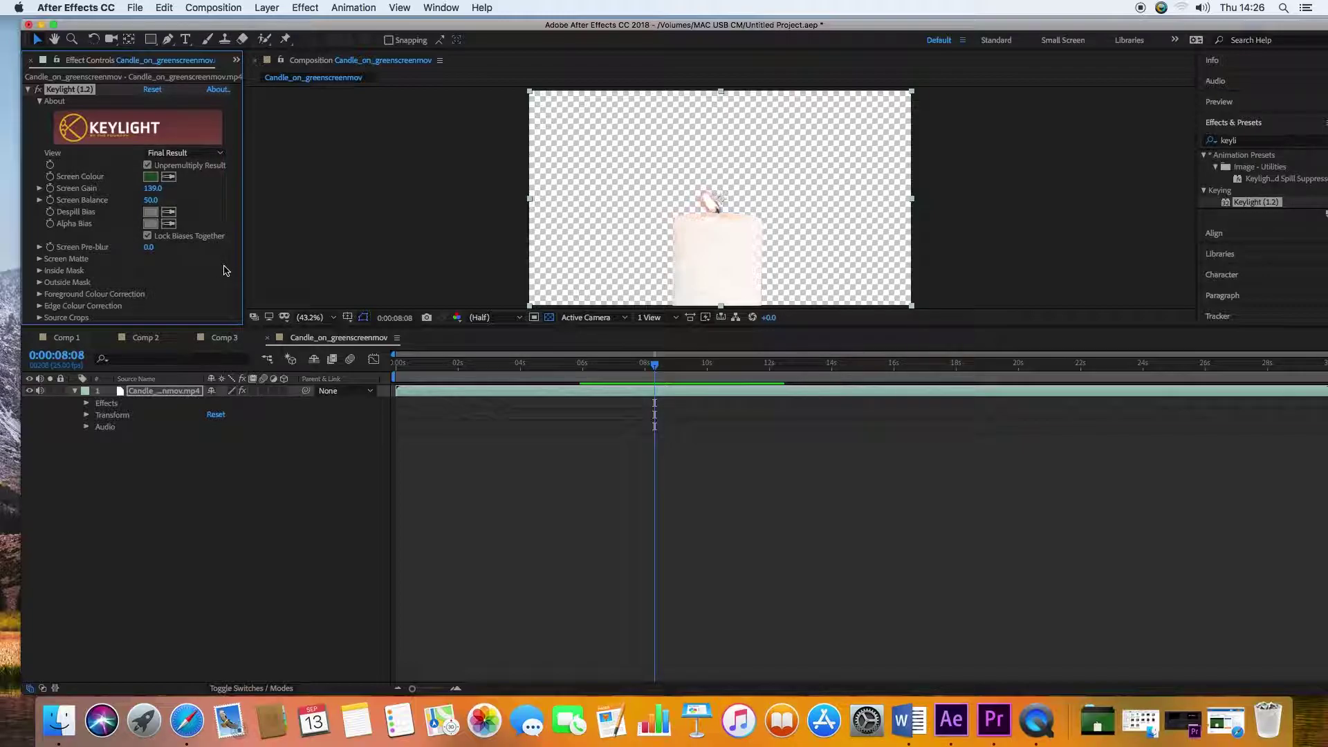
{"action": "mouse_move", "coordinate": [655, 365]}
{"action": "left_mouse_down"}
{"action": "mouse_move", "coordinate": [629, 368]}
{"action": "mouse_move", "coordinate": [661, 366]}
{"action": "left_mouse_up"}
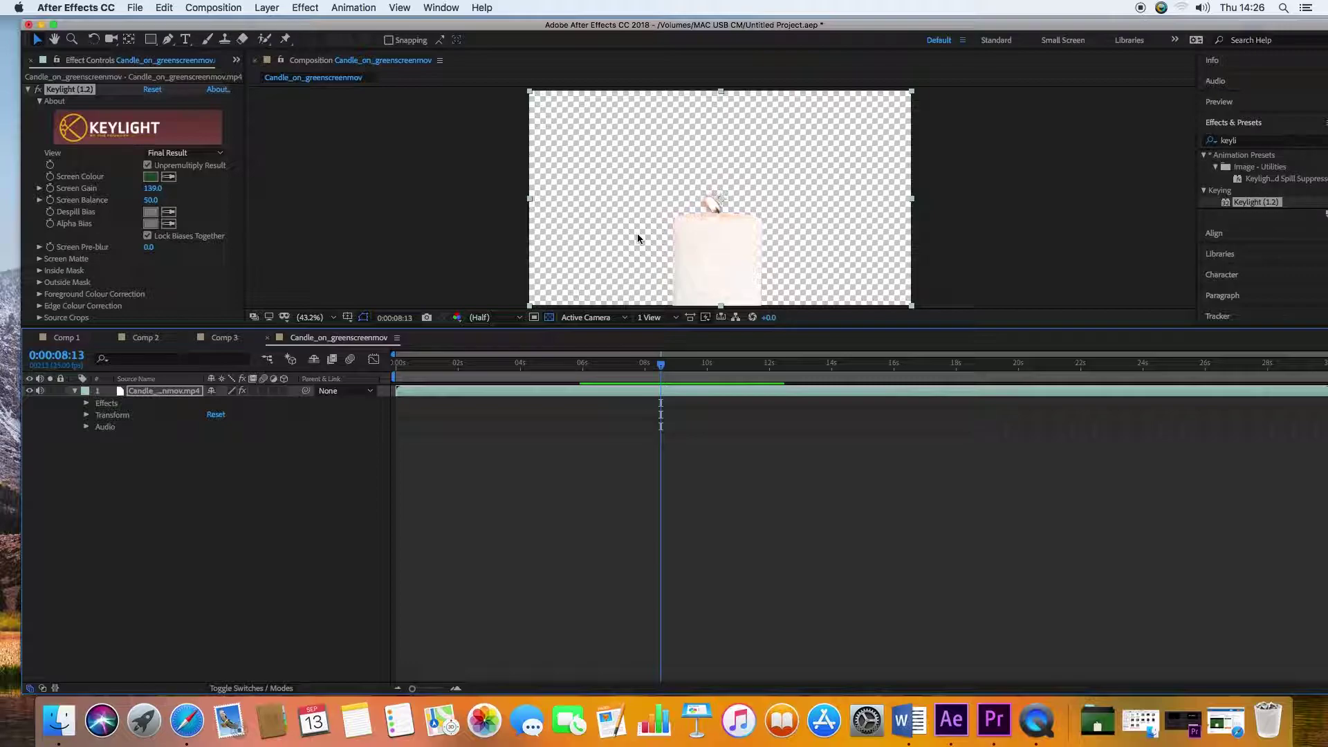
Step: Draw a rectangular mask on the clip layer closely around the candle and its flame
{"action": "left_click_drag", "start_coordinate": [637, 234], "coordinate": [607, 247]}
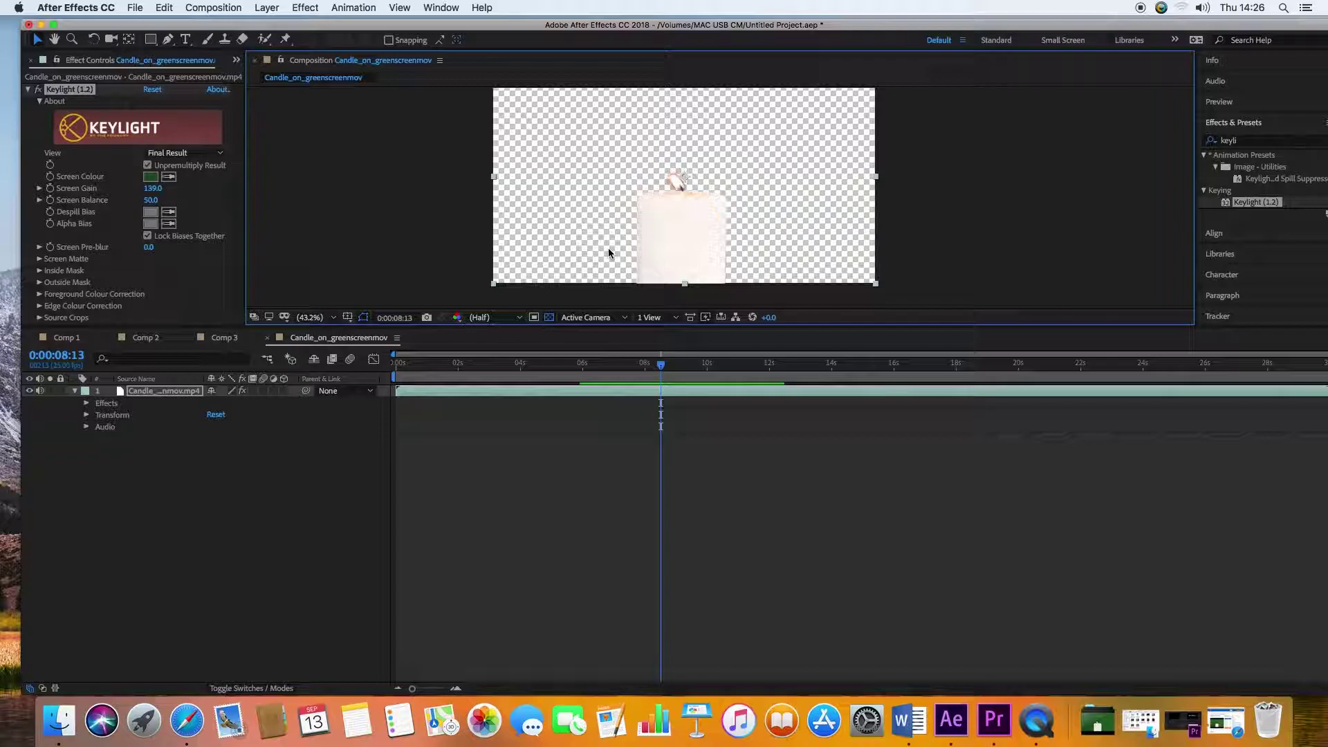
{"action": "left_click", "coordinate": [150, 39]}
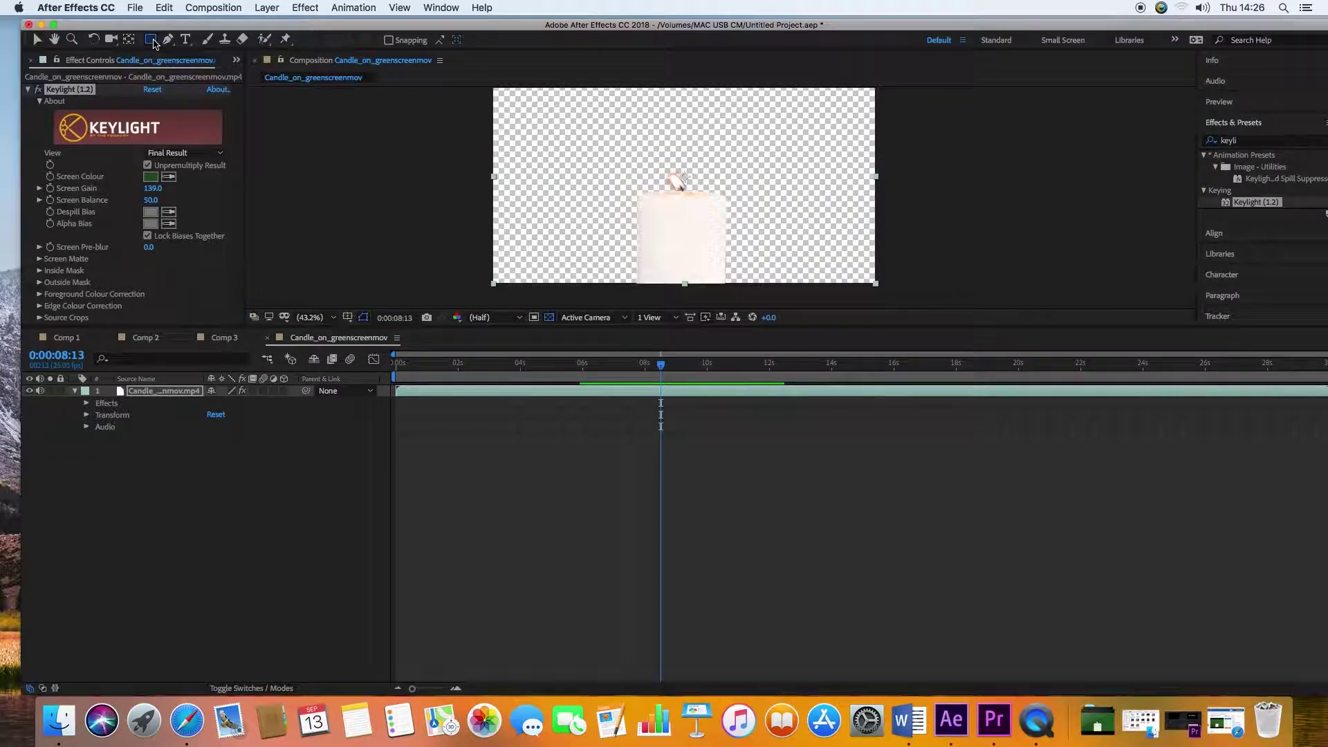
{"action": "left_click", "coordinate": [119, 403]}
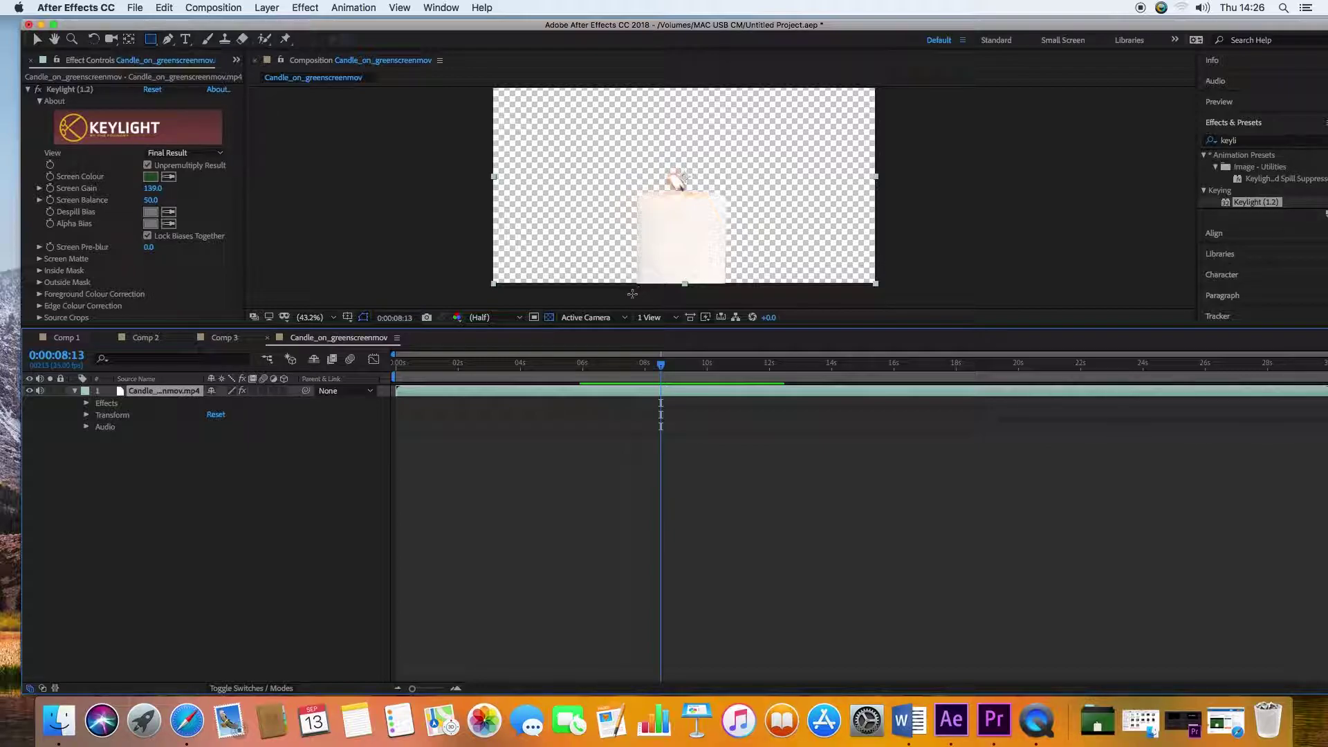
{"action": "left_click_drag", "start_coordinate": [630, 295], "coordinate": [733, 167]}
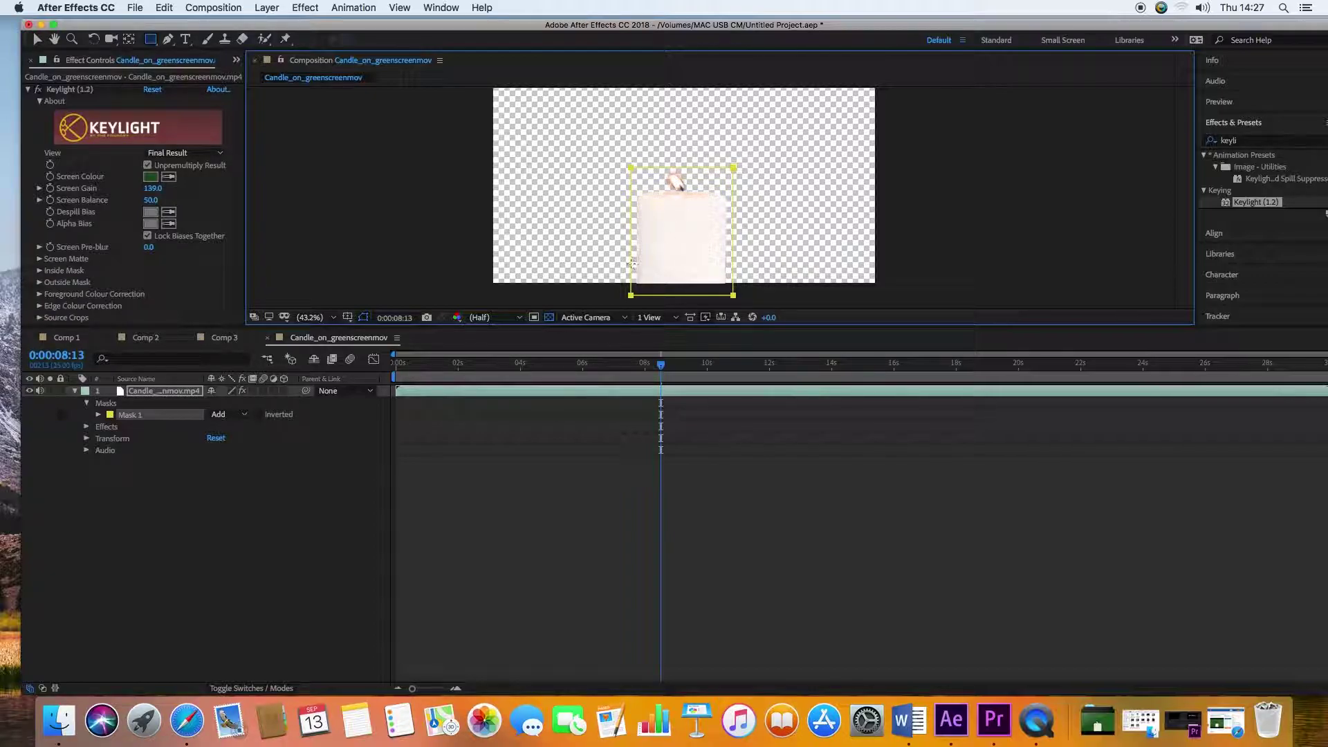
Step: Try a large feather on the candle mask, and reduce Mask Feather to 1.0 pixels
{"action": "left_click", "coordinate": [97, 416]}
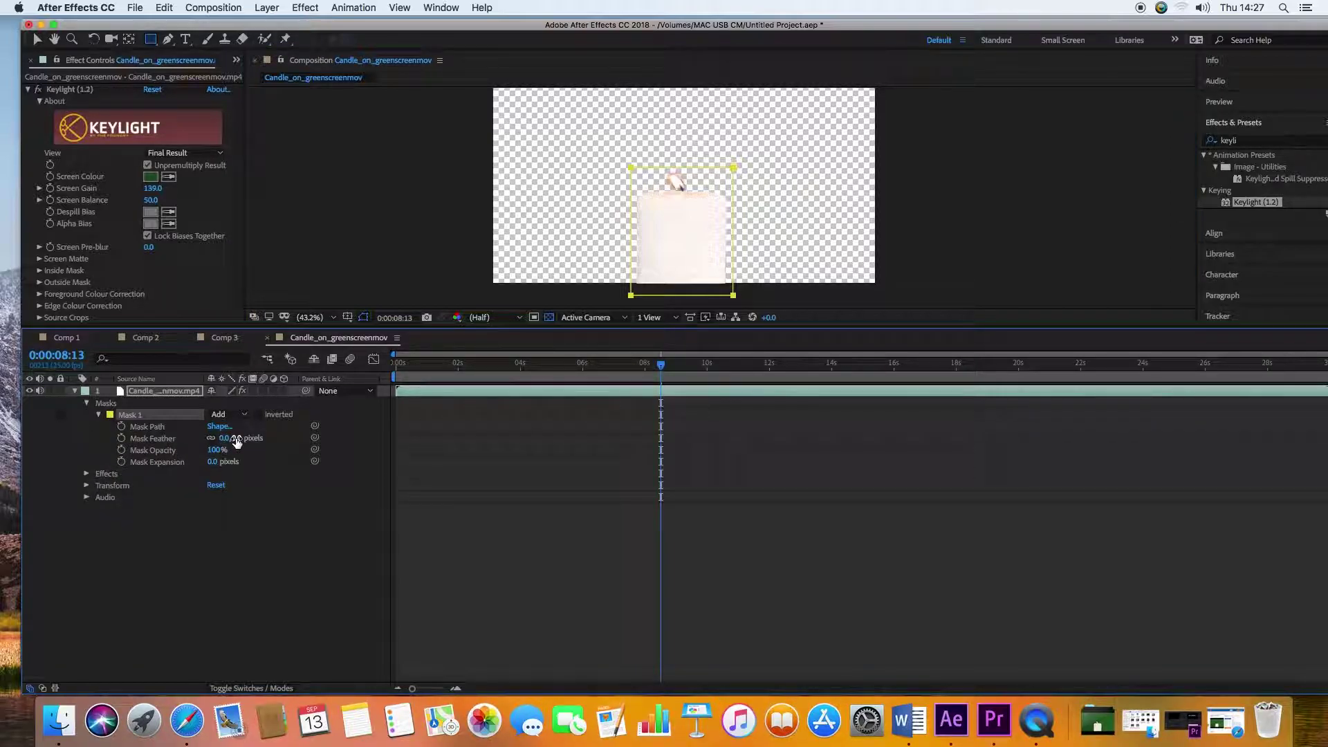
{"action": "mouse_move", "coordinate": [236, 441]}
{"action": "left_mouse_down"}
{"action": "mouse_move", "coordinate": [263, 438]}
{"action": "mouse_move", "coordinate": [211, 437]}
{"action": "left_mouse_up"}
{"action": "left_click", "coordinate": [225, 437]}
{"action": "type", "text": "160"}
{"action": "key", "text": "Return"}
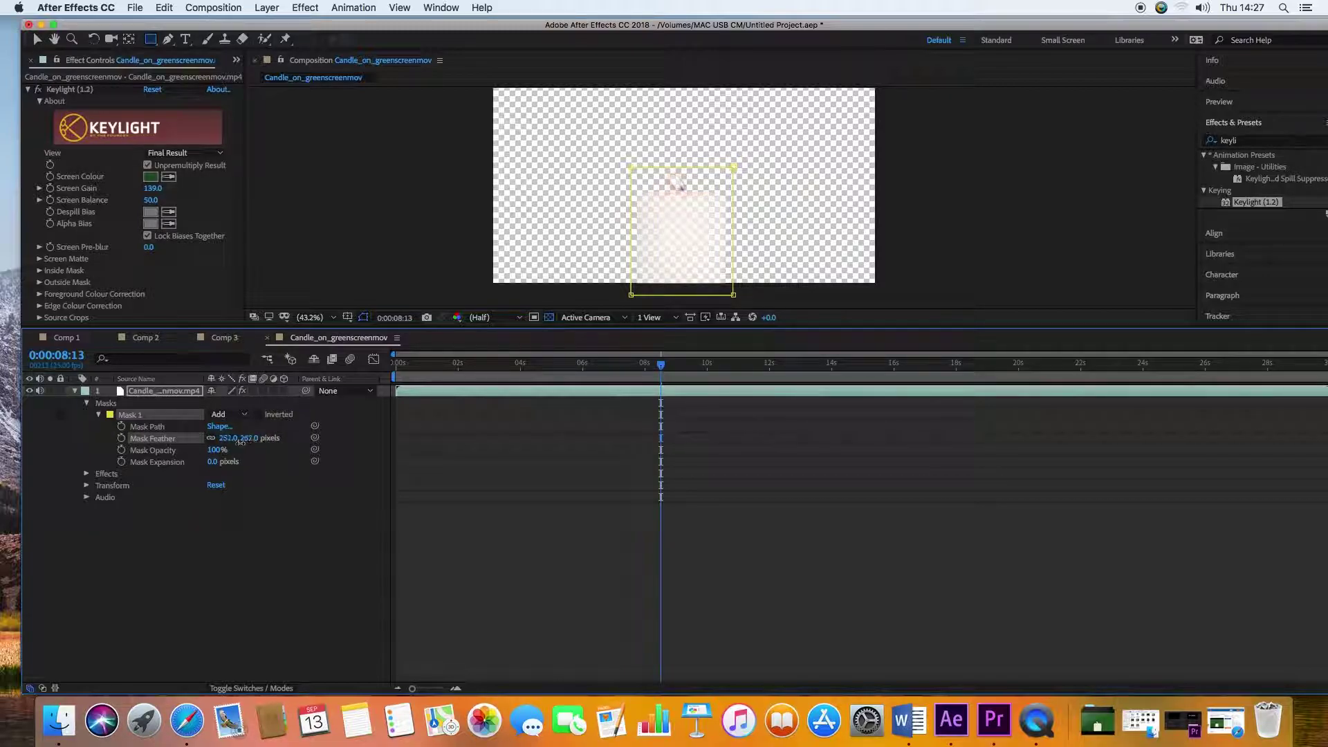
{"action": "left_click_drag", "start_coordinate": [162, 441], "coordinate": [51, 440]}
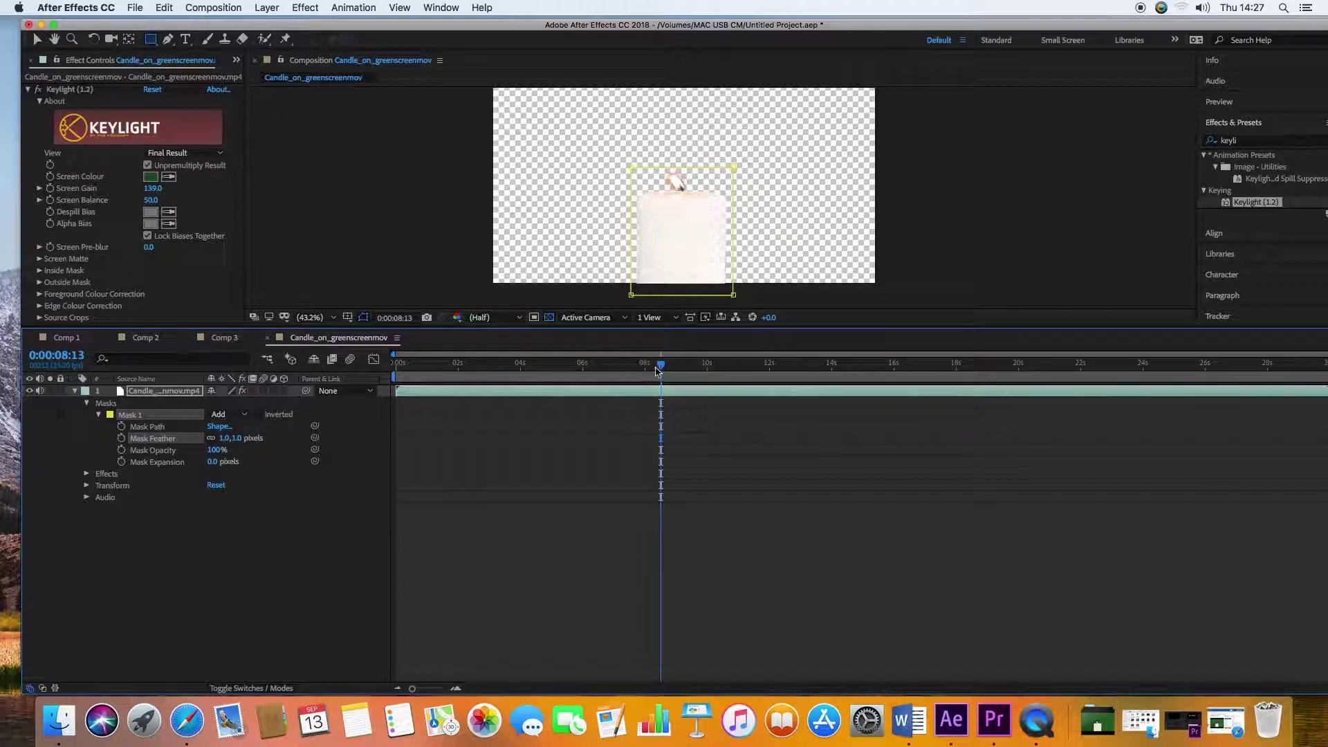
Step: Pull the mask's upper-left corner outward at 0:00:06:12 and check how it reveals the hand at 0:00:04:24
{"action": "left_click_drag", "start_coordinate": [662, 368], "coordinate": [598, 368]}
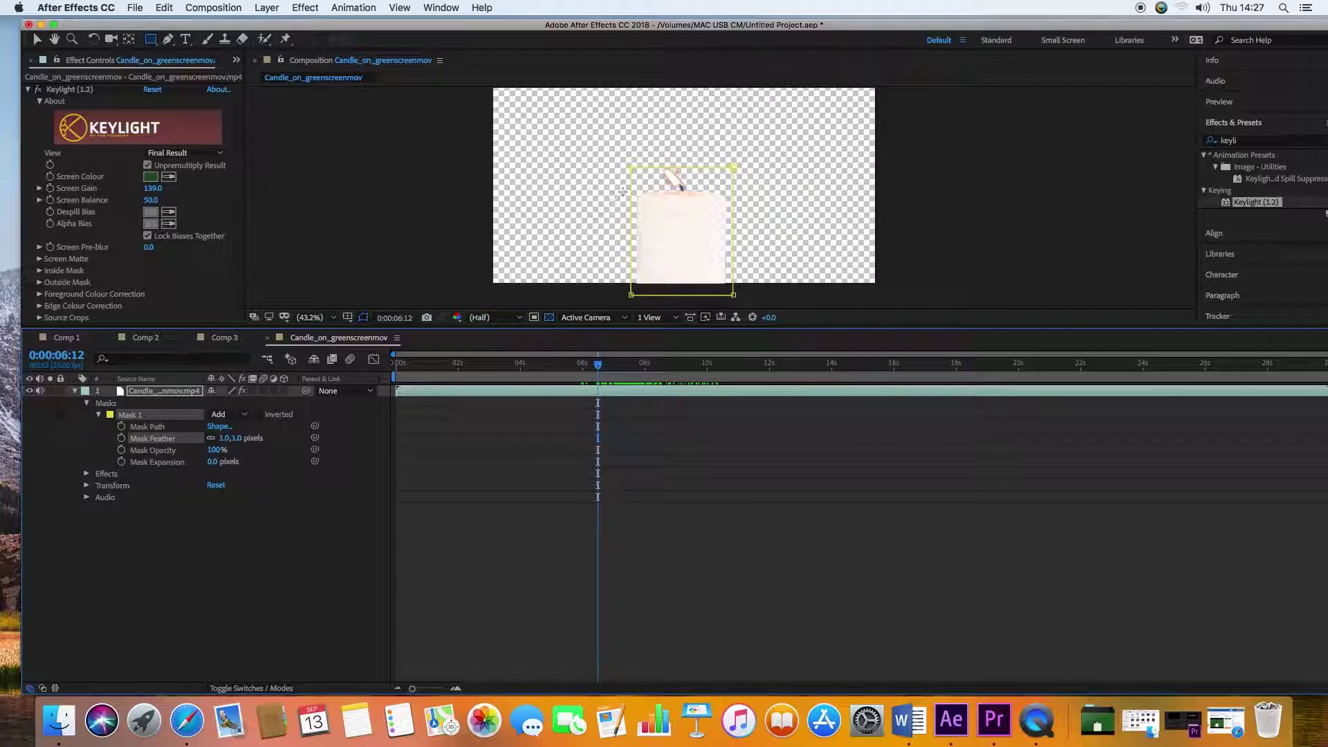
{"action": "key", "text": "v"}
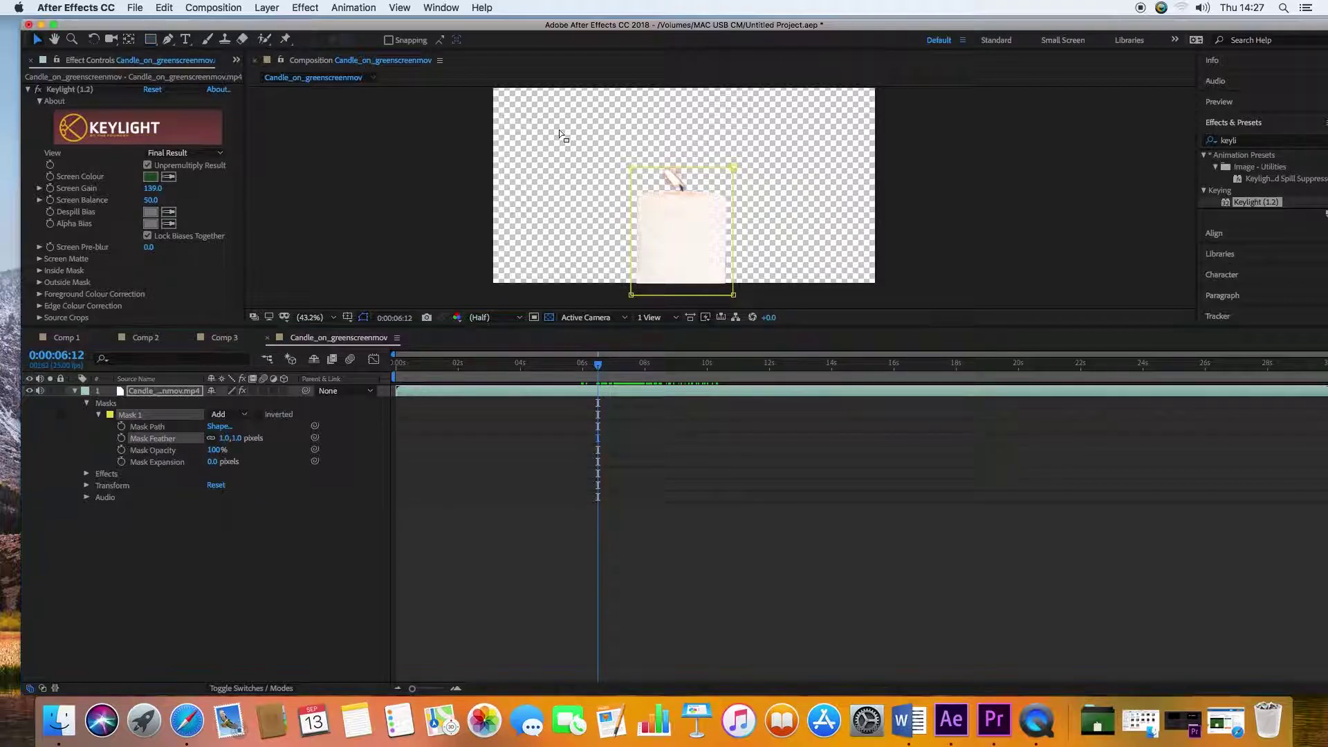
{"action": "left_click_drag", "start_coordinate": [624, 167], "coordinate": [565, 112]}
{"action": "left_click_drag", "start_coordinate": [598, 366], "coordinate": [551, 363]}
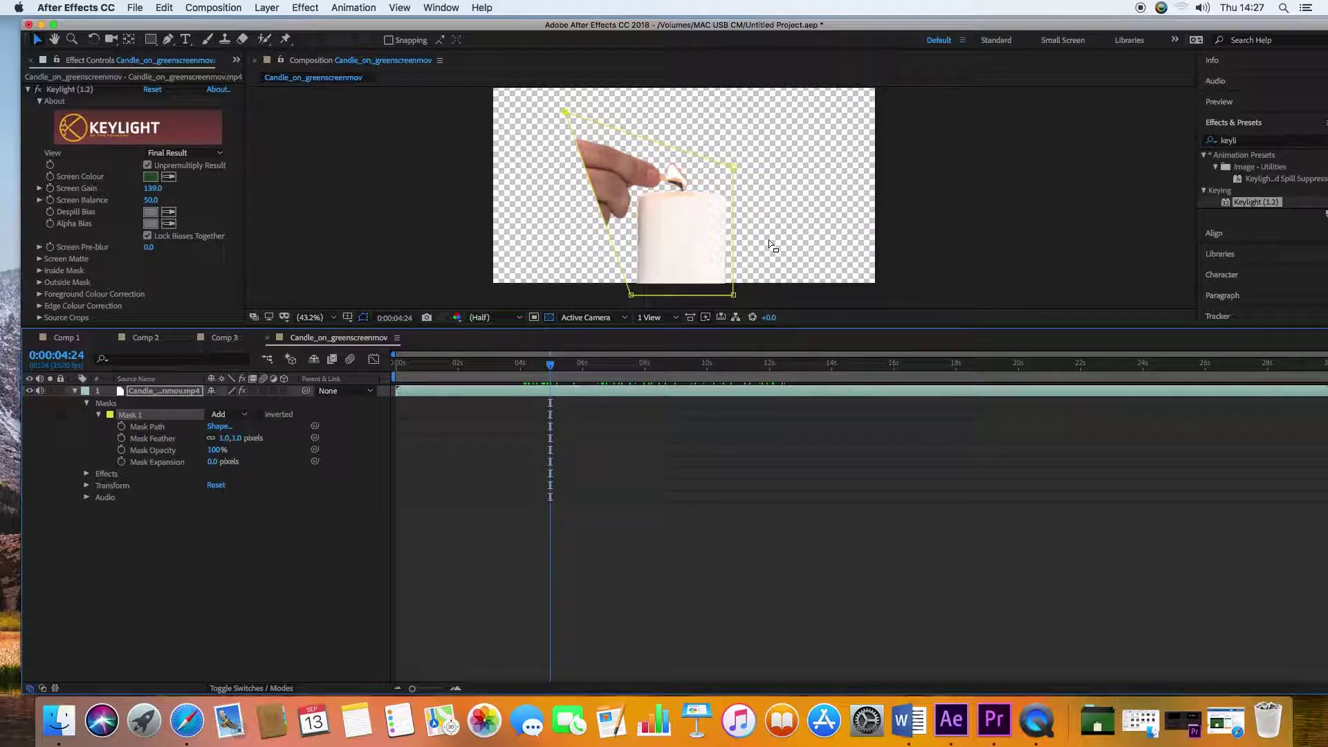
Step: Enlarge the composition view and, at 0:00:04:04, extend the mask's two left corners past the frame edge to include the whole hand
{"action": "left_click_drag", "start_coordinate": [693, 327], "coordinate": [692, 385]}
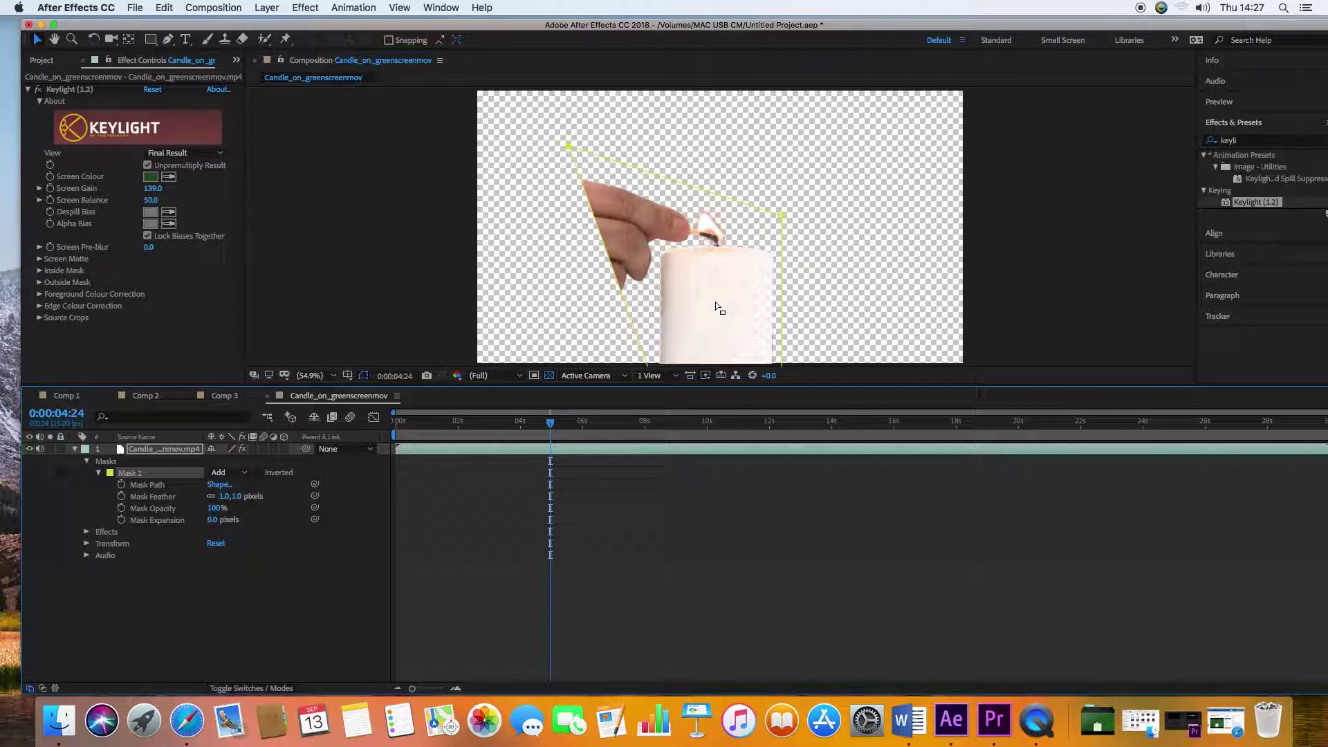
{"action": "left_click", "coordinate": [541, 428]}
{"action": "left_click_drag", "start_coordinate": [541, 427], "coordinate": [525, 425]}
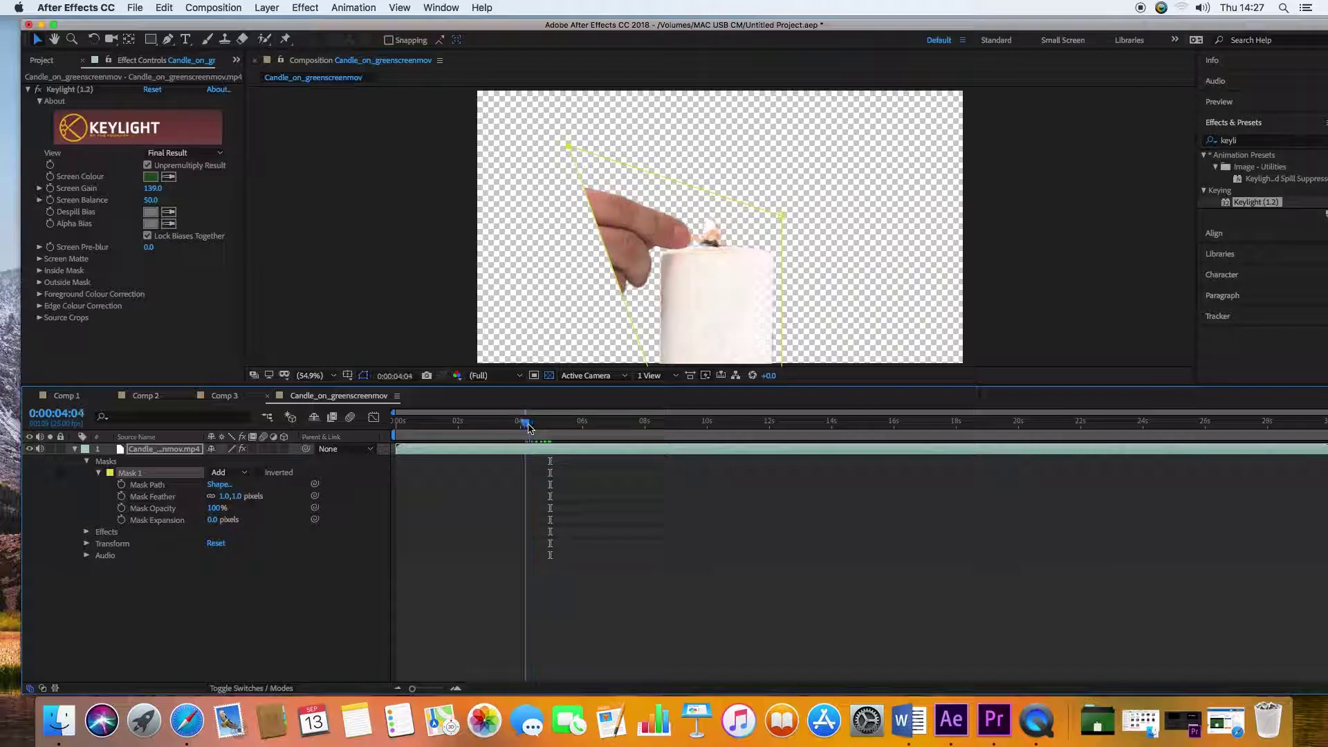
{"action": "left_click_drag", "start_coordinate": [567, 146], "coordinate": [446, 148]}
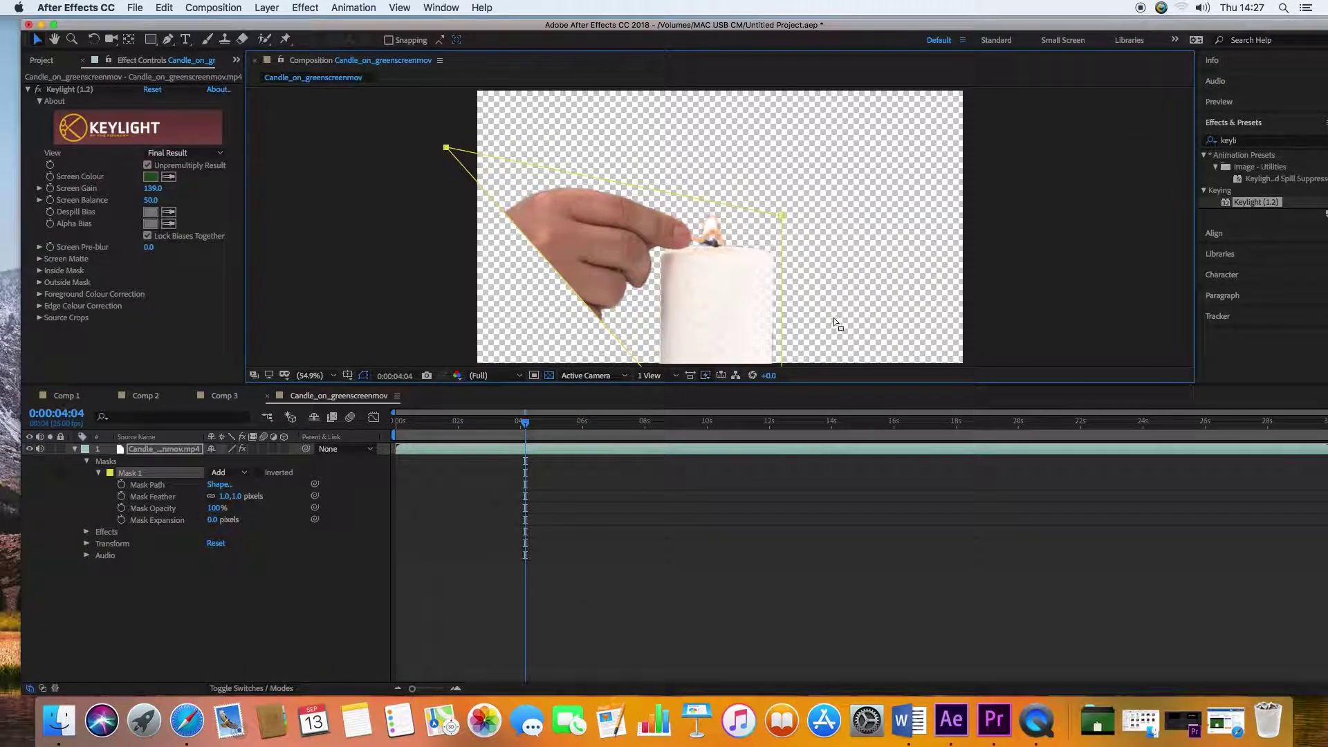
{"action": "left_click_drag", "start_coordinate": [802, 330], "coordinate": [839, 269]}
{"action": "key", "text": "v"}
{"action": "left_click_drag", "start_coordinate": [684, 314], "coordinate": [492, 315]}
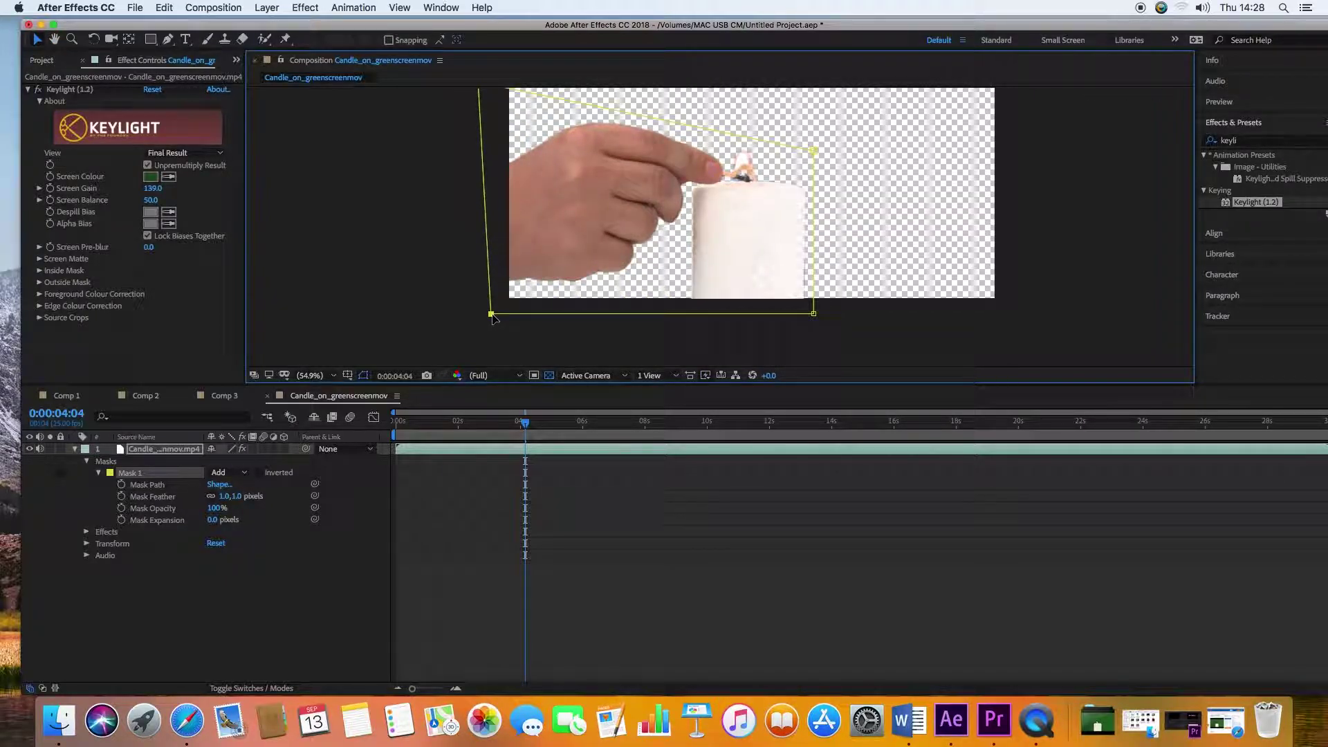
{"action": "left_click_drag", "start_coordinate": [705, 246], "coordinate": [691, 282]}
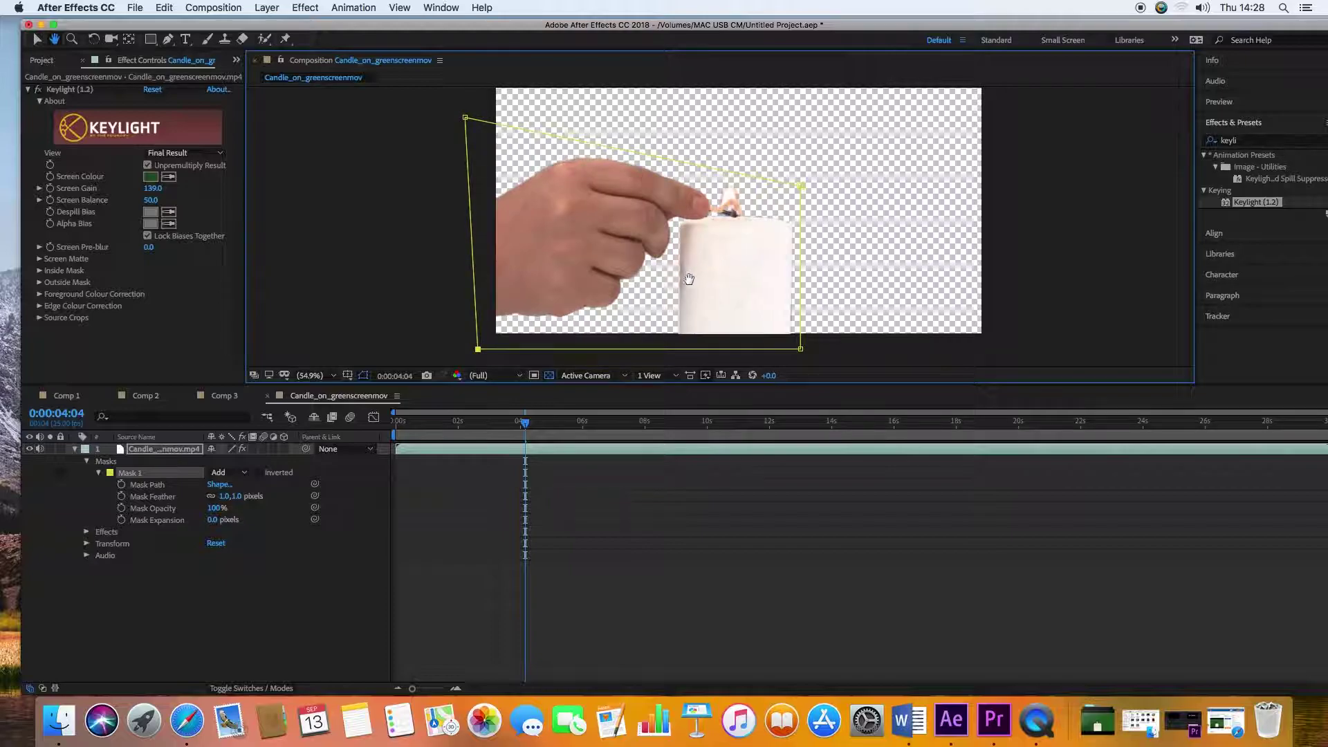
Step: Keyframe the Mask Path with the wide mask shape at 0:00:02:07 and again at 0:00:06:08
{"action": "left_click_drag", "start_coordinate": [524, 422], "coordinate": [469, 421]}
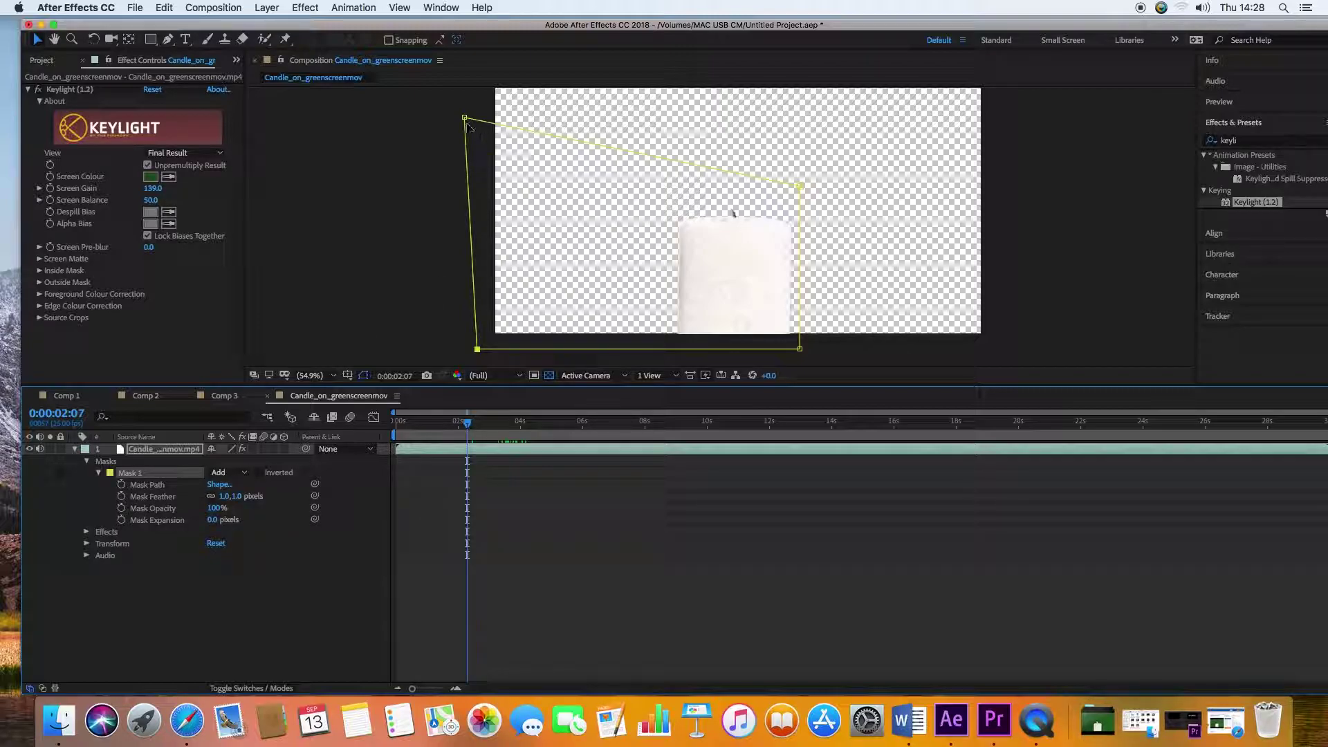
{"action": "left_click", "coordinate": [122, 484]}
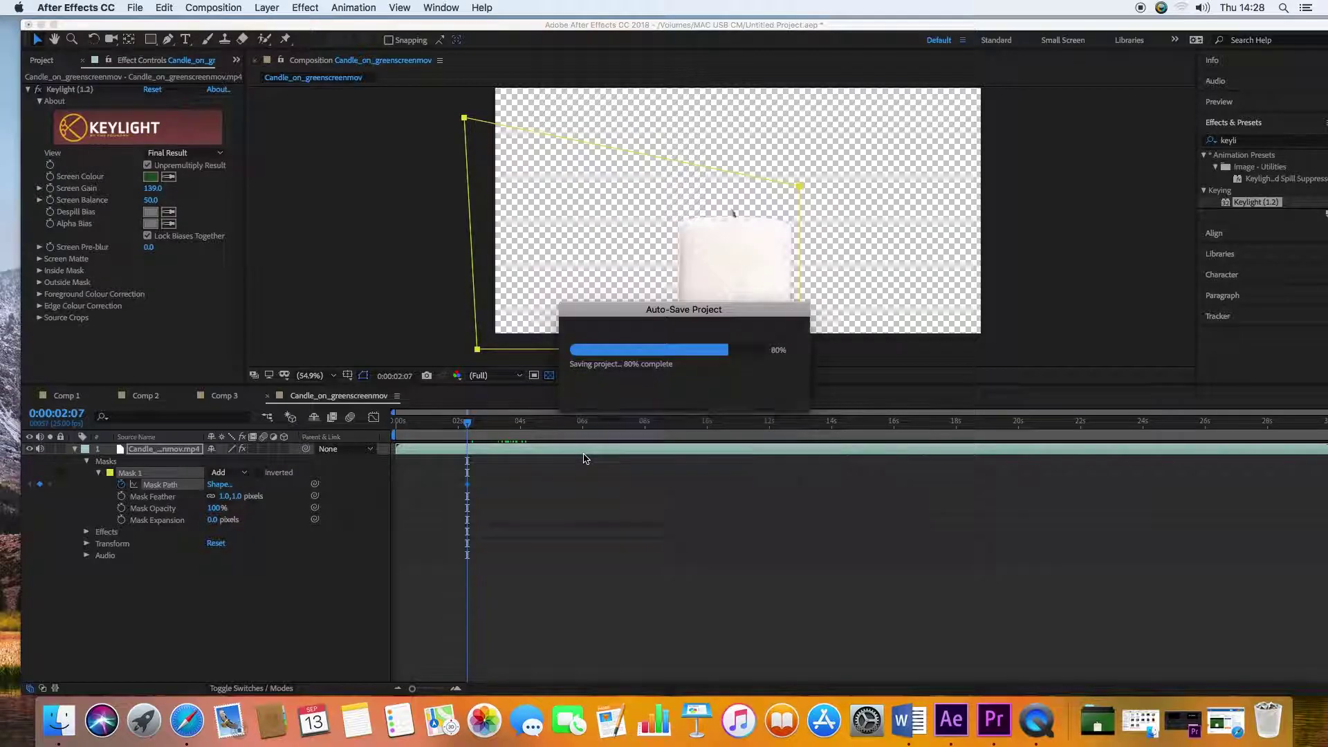
{"action": "left_click_drag", "start_coordinate": [468, 421], "coordinate": [503, 427]}
{"action": "left_click_drag", "start_coordinate": [503, 428], "coordinate": [592, 428]}
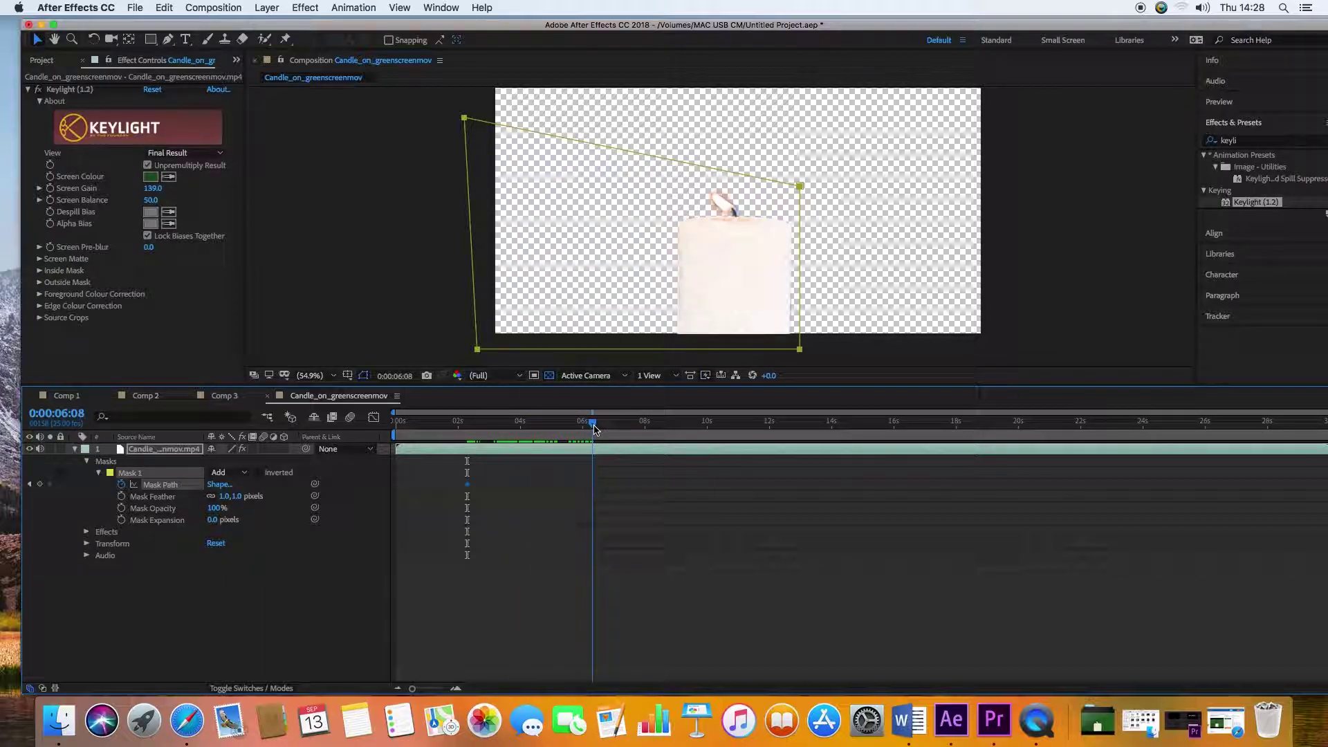
{"action": "left_click", "coordinate": [40, 484]}
Step: At 0:00:06:11, bring the mask's two left corners in close to the candle's left side to keyframe a tight shape
{"action": "key", "text": "Page_Down"}
{"action": "key", "text": "Page_Down"}
{"action": "key", "text": "Page_Down"}
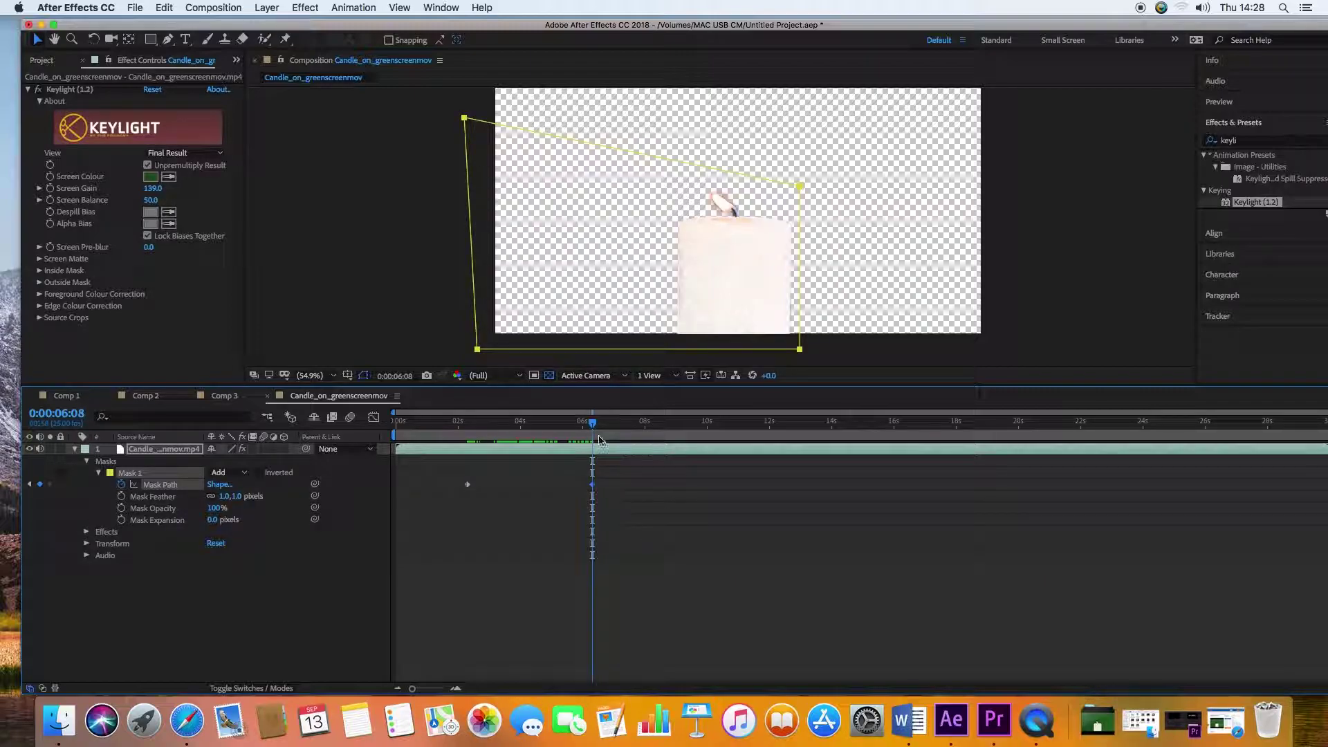
{"action": "left_click_drag", "start_coordinate": [464, 118], "coordinate": [685, 162]}
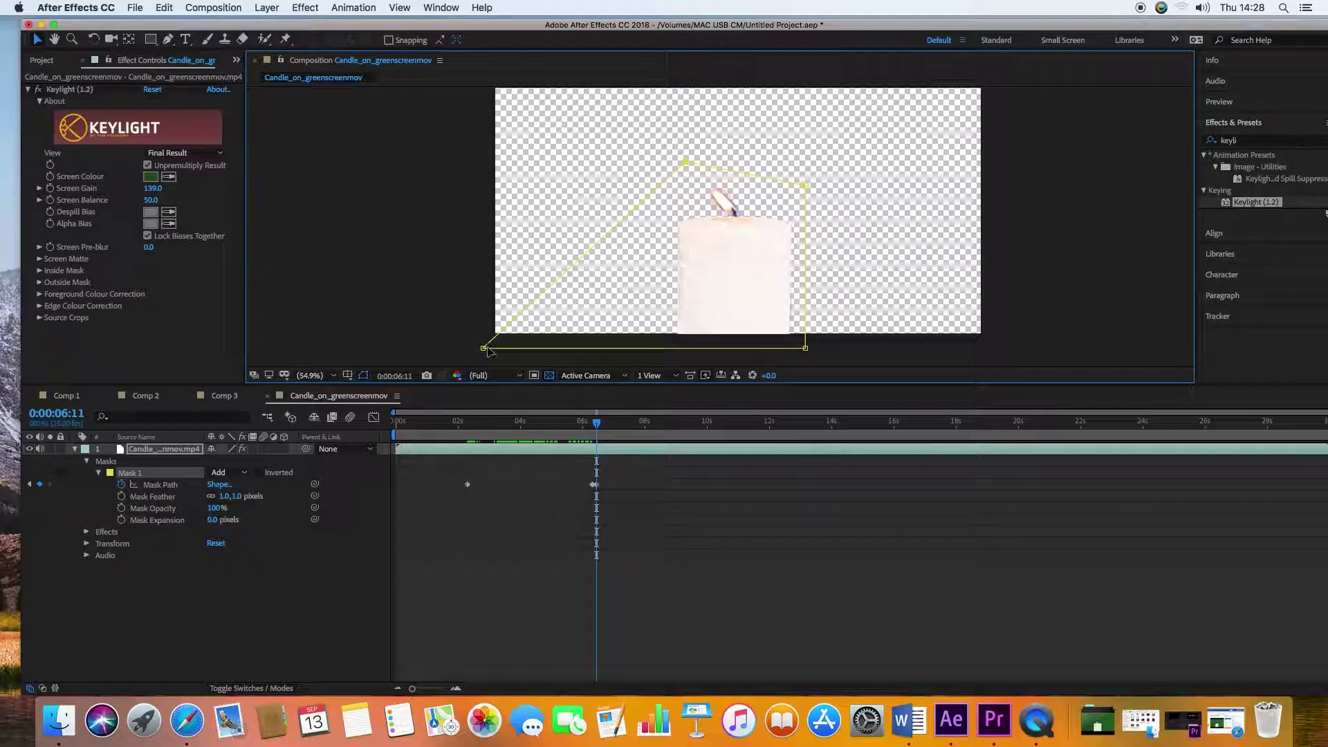
{"action": "left_click_drag", "start_coordinate": [482, 348], "coordinate": [655, 346]}
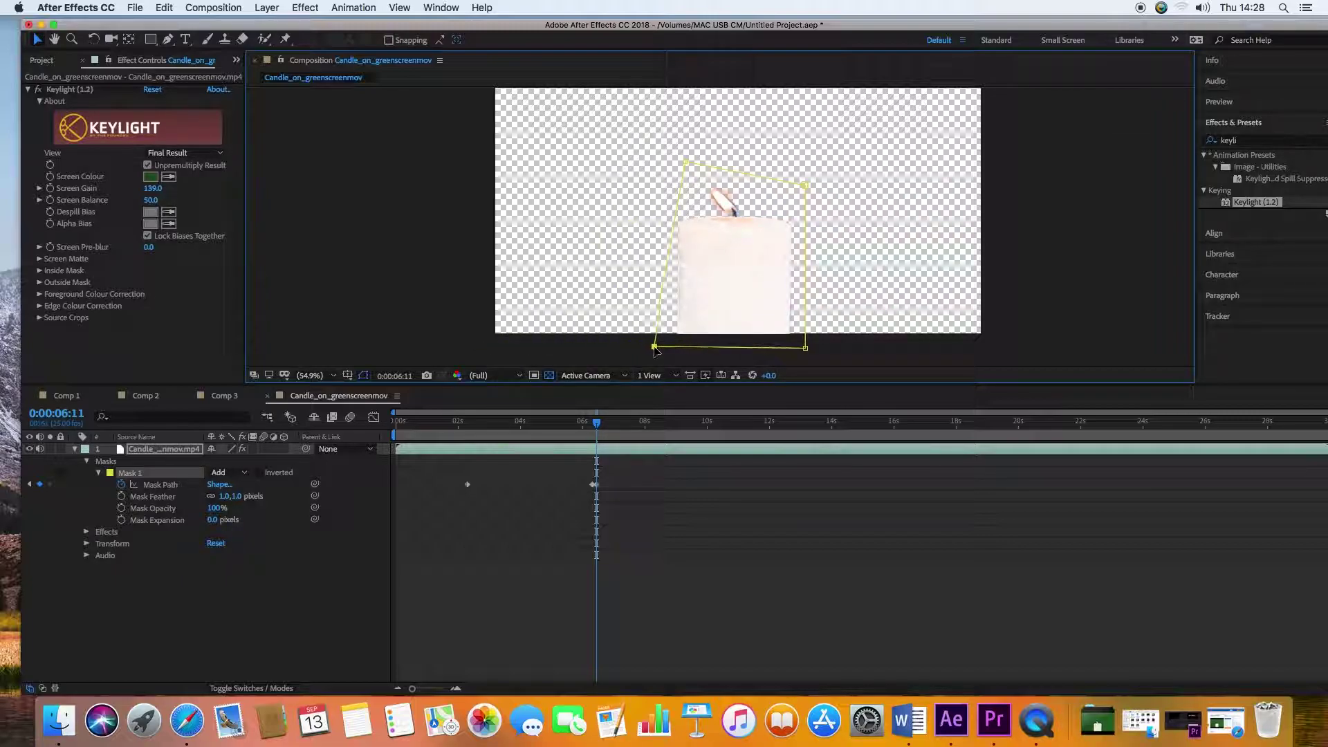
{"action": "left_click_drag", "start_coordinate": [685, 162], "coordinate": [669, 164]}
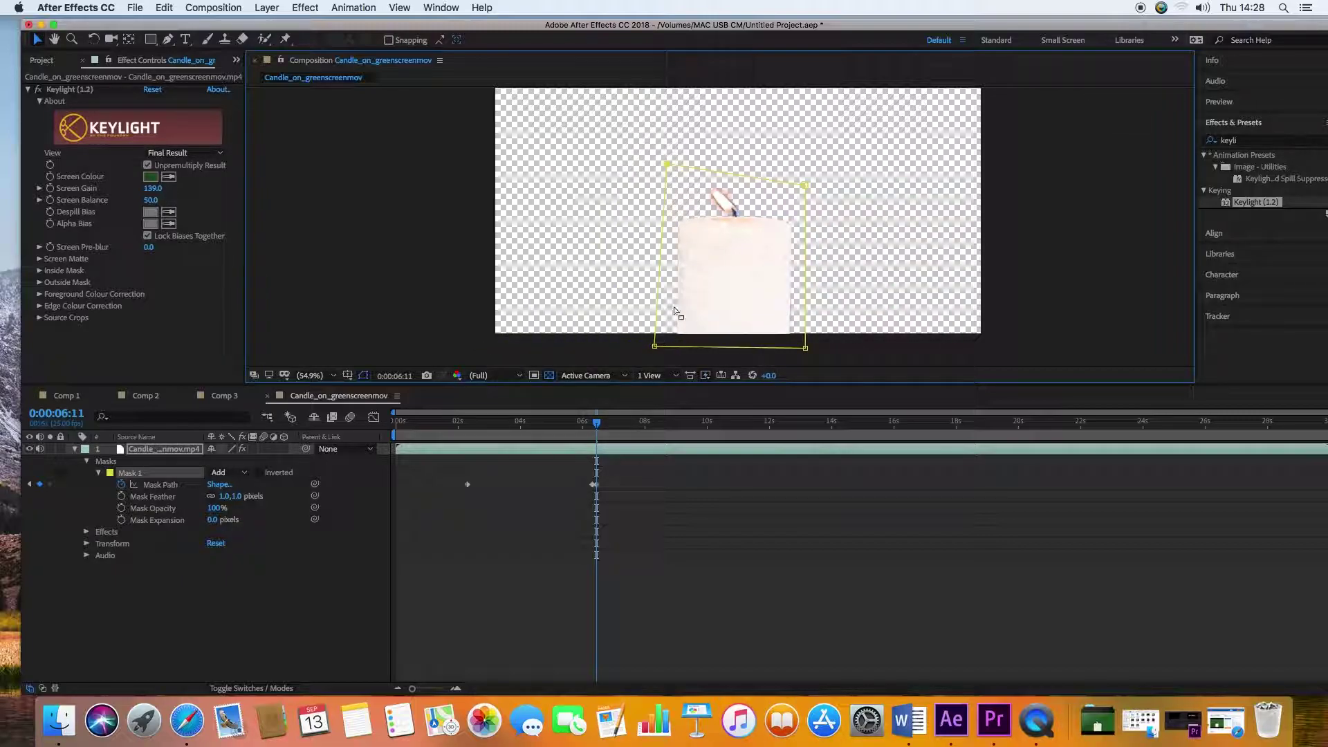
{"action": "left_click_drag", "start_coordinate": [654, 346], "coordinate": [661, 347]}
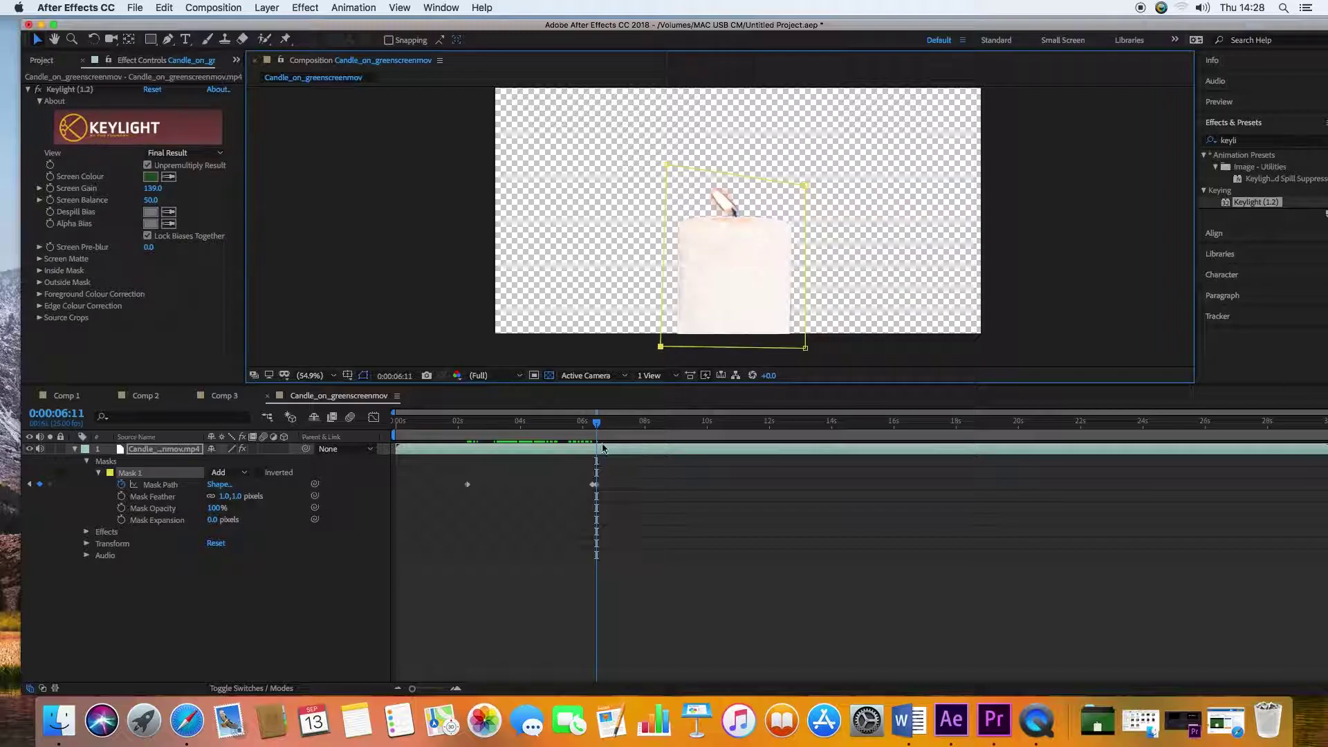
Step: Preview the animated mask from 0:00:05:11 to 0:00:07:18, and deselect the layer to inspect the candle without the mask outline
{"action": "left_click_drag", "start_coordinate": [596, 421], "coordinate": [565, 421]}
{"action": "key", "text": "space"}
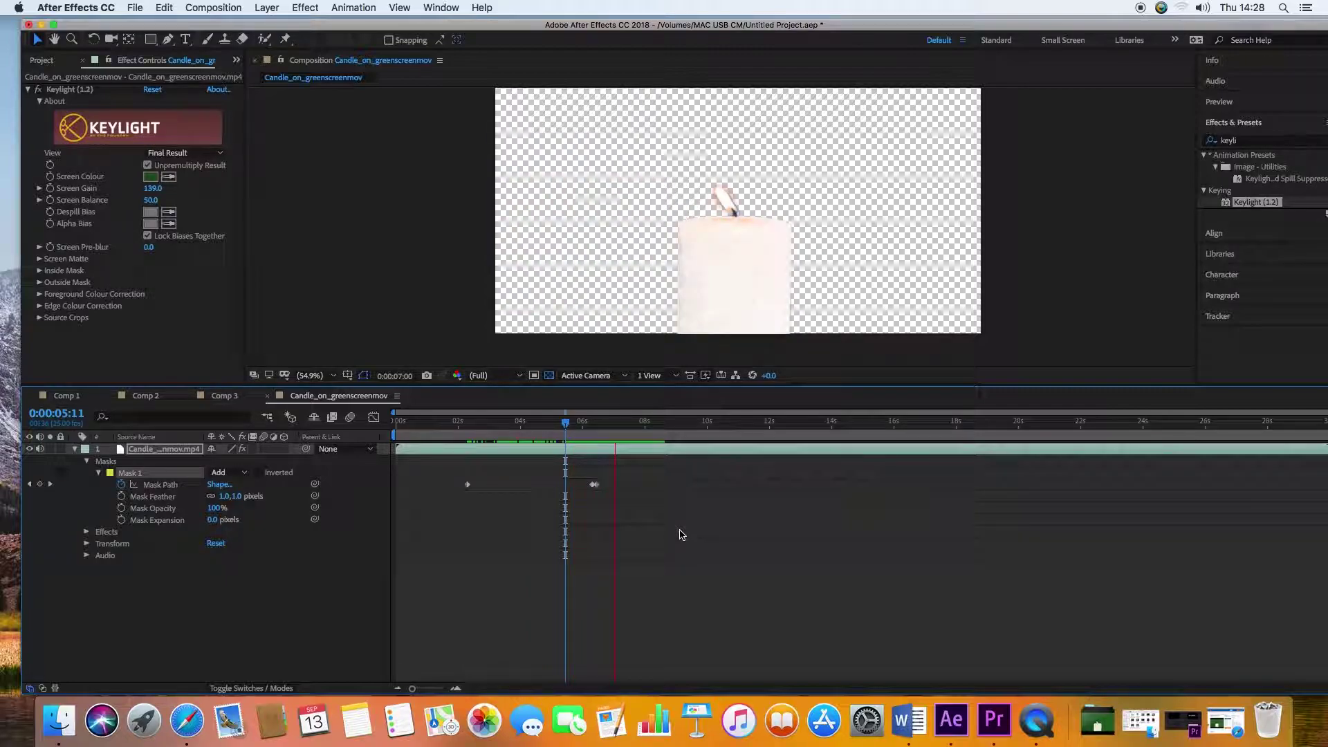
{"action": "key", "text": "space"}
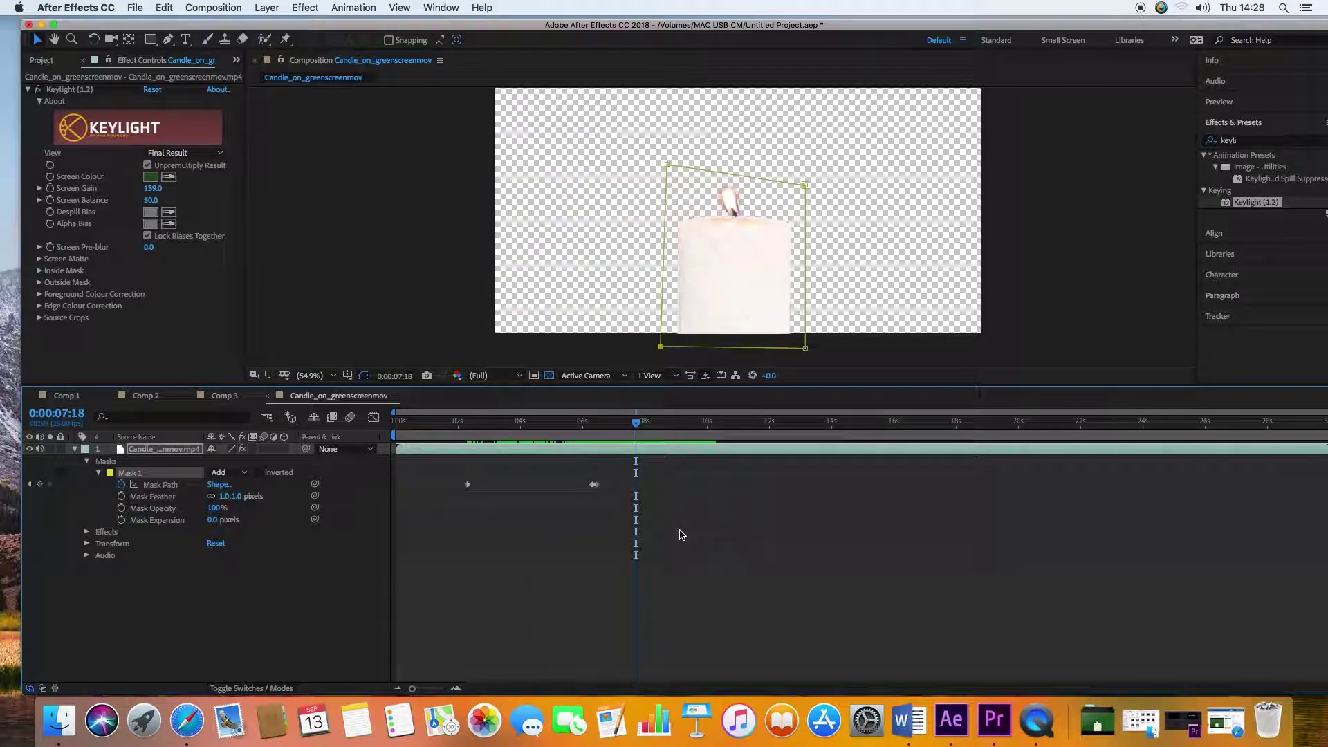
{"action": "left_click", "coordinate": [1040, 220]}
{"action": "left_click", "coordinate": [1033, 236]}
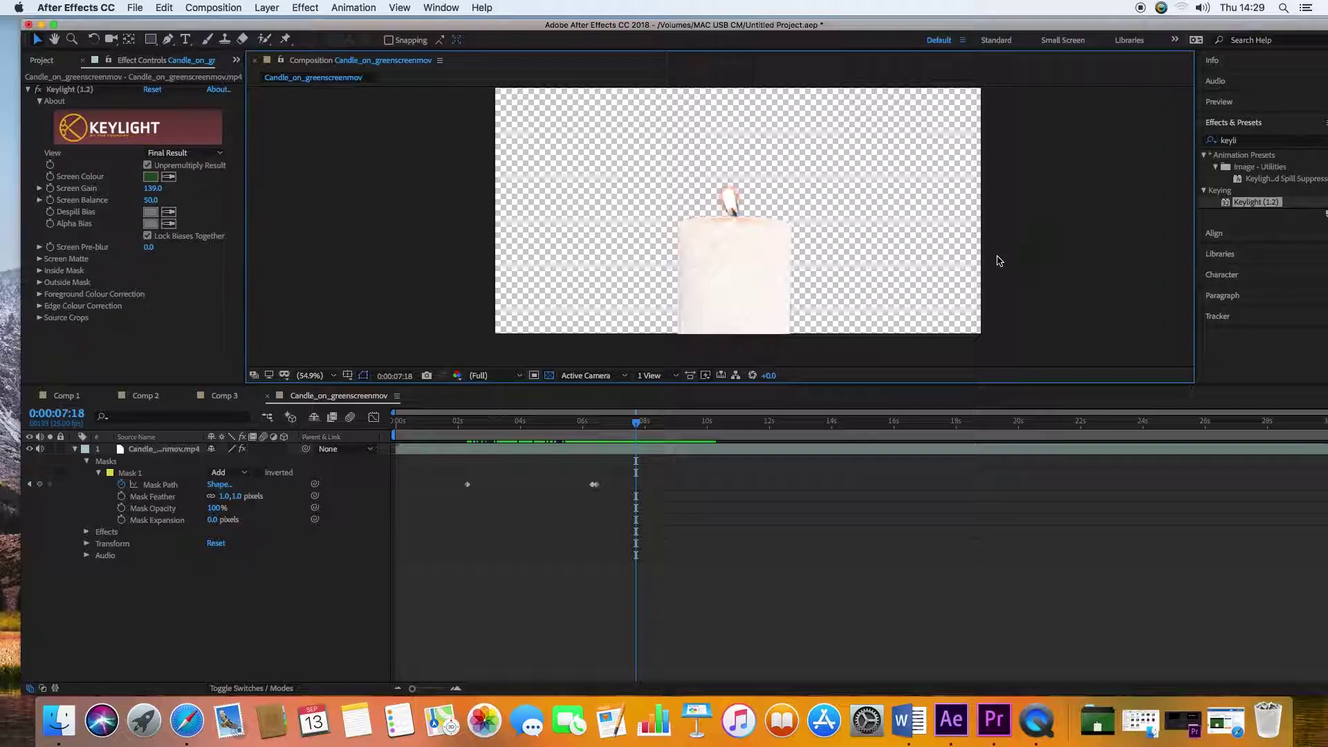
{"action": "key", "text": "h"}
{"action": "left_click_drag", "start_coordinate": [886, 205], "coordinate": [848, 201]}
{"action": "key", "text": "v"}
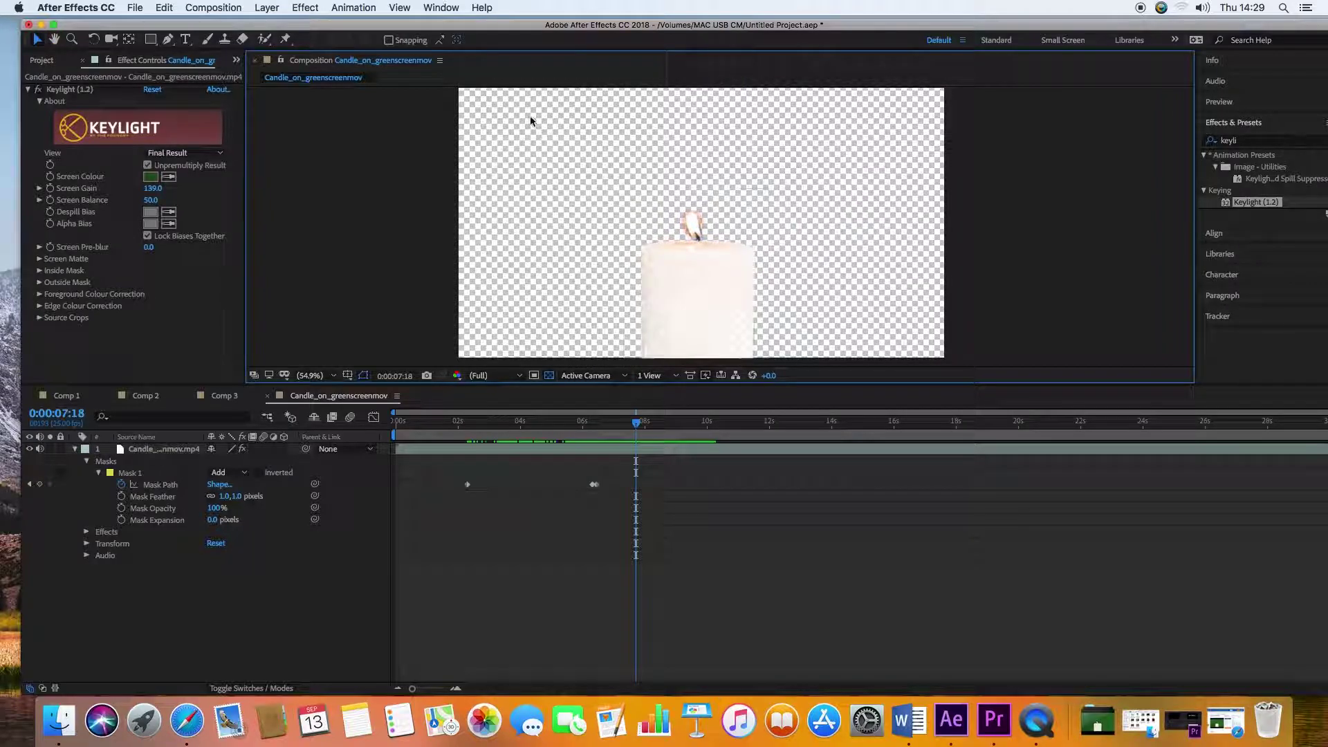